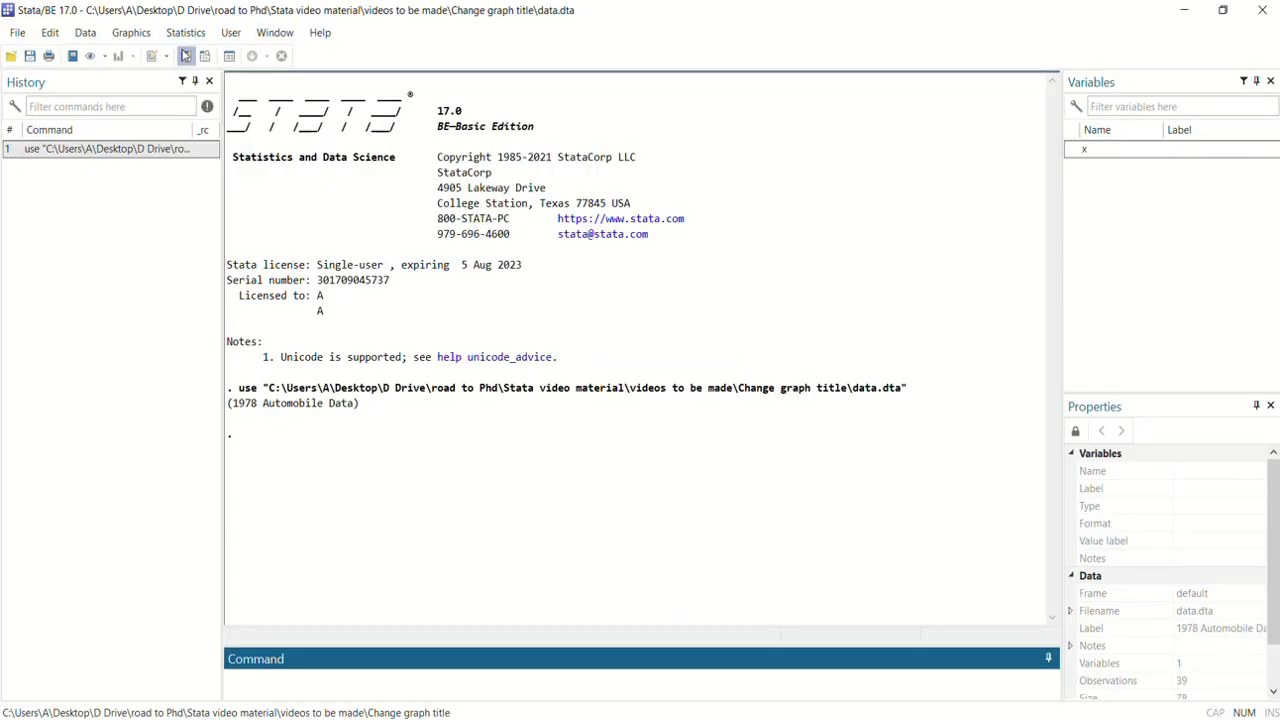
Look through the values of variable x in the Data Editor and close it.
left_click(185, 56)
scroll(100, 217, "down", 4)
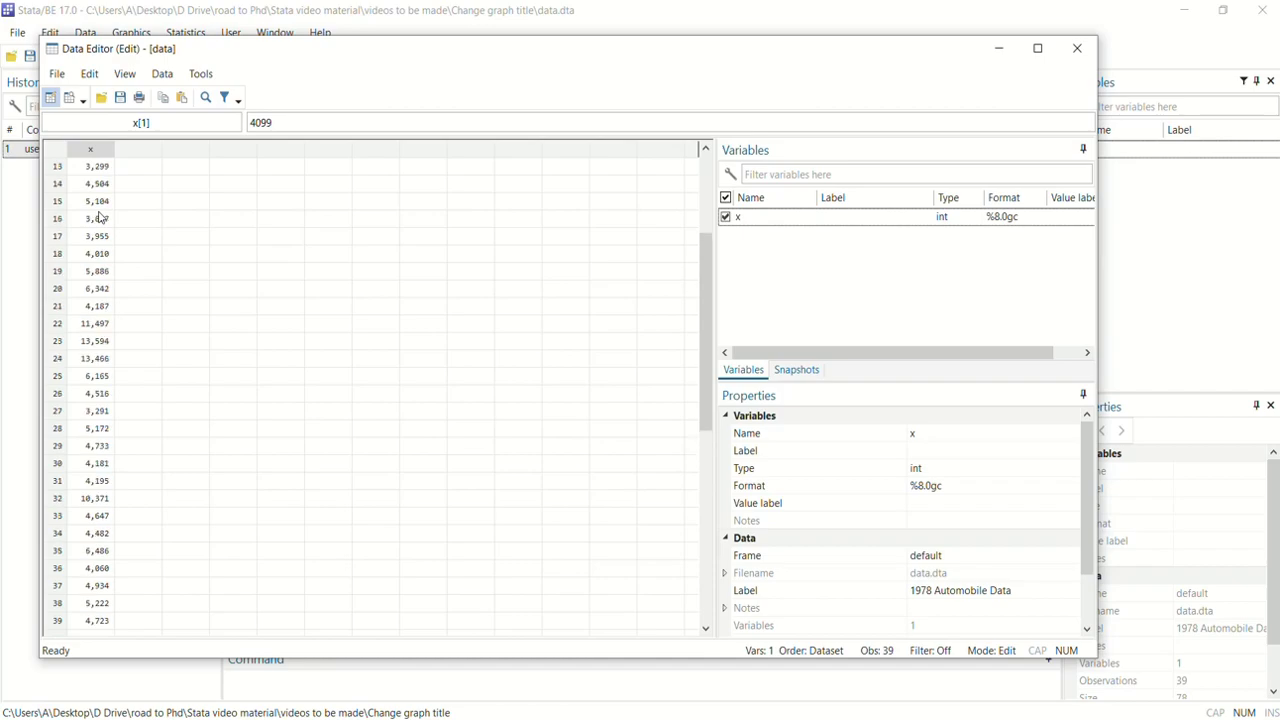
scroll(100, 217, "up", 4)
left_click(1077, 48)
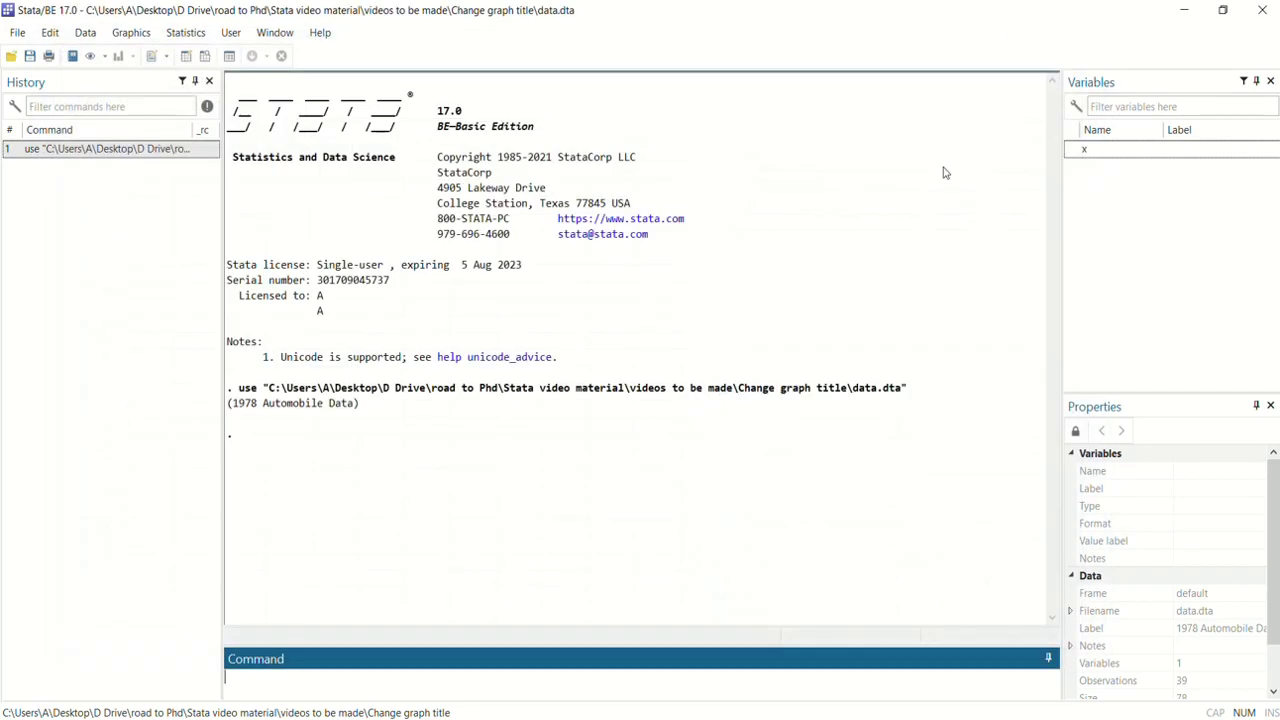
Plot a histogram of variable x with the command histogram x, and close the graph window.
type("histogram ")
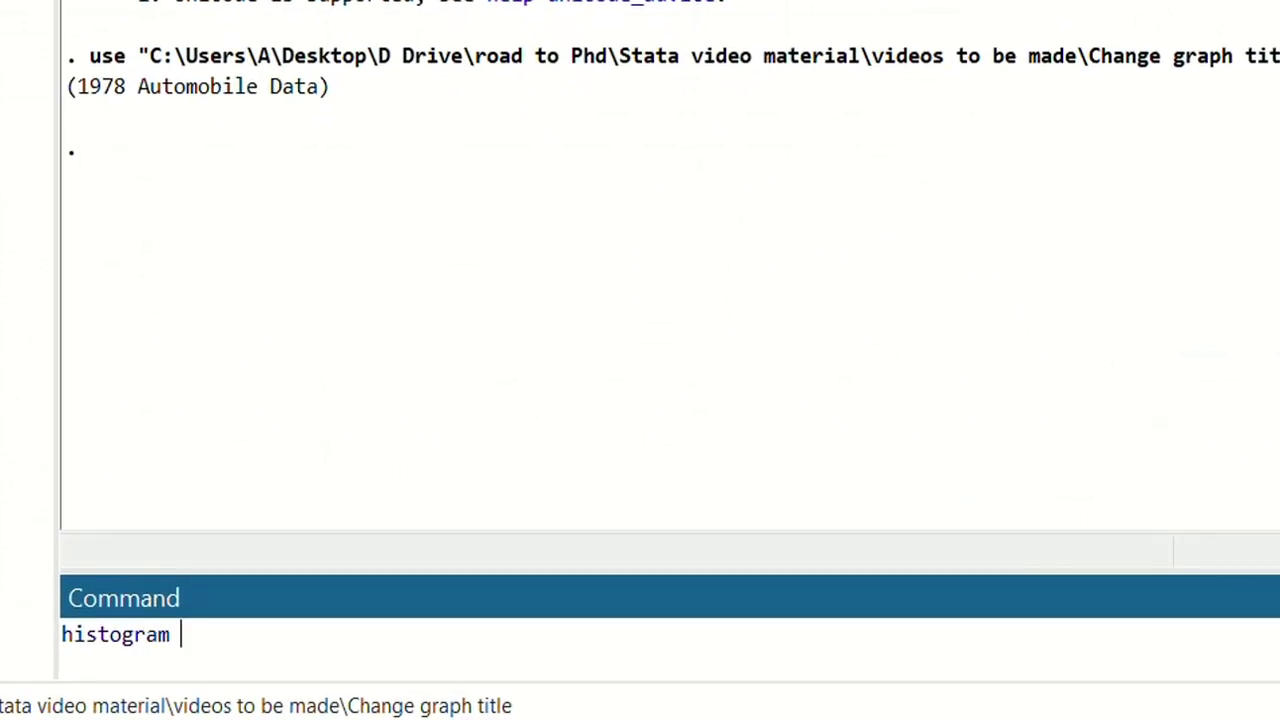
type("x")
key("Return")
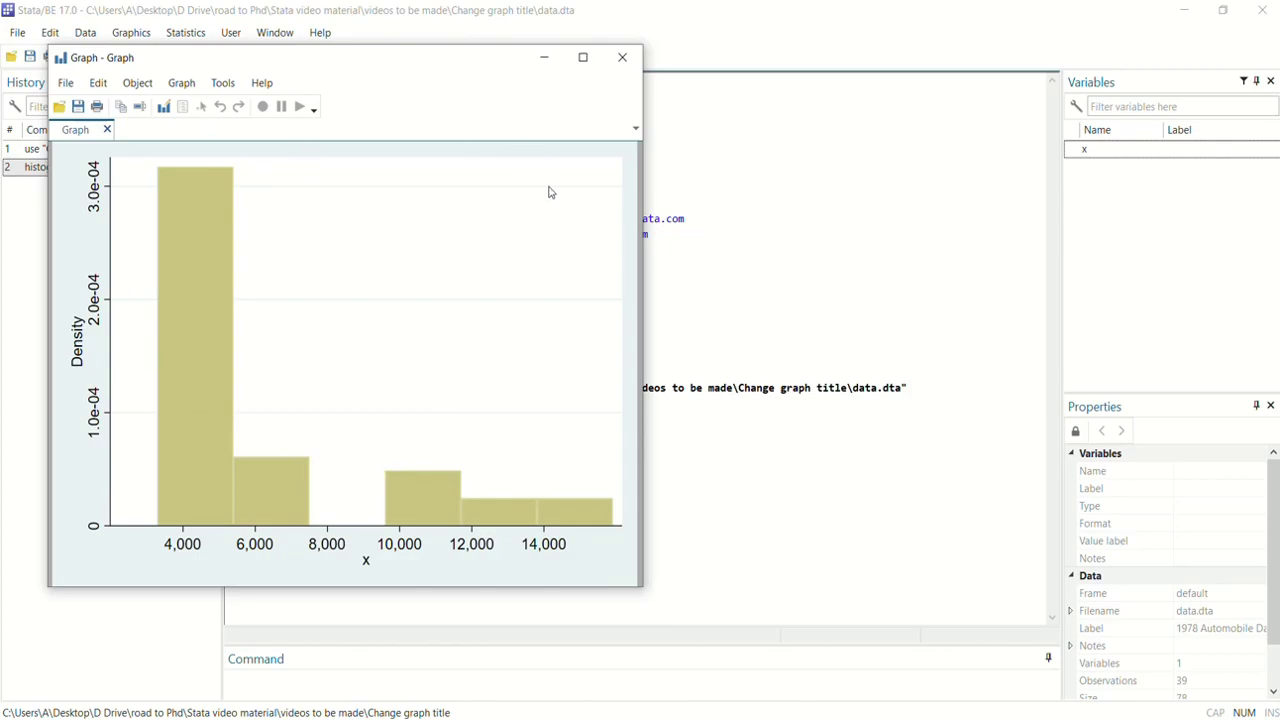
left_click(622, 57)
Redraw the histogram of x with the option title ("This is Title"), and close the graph window.
left_click(54, 167)
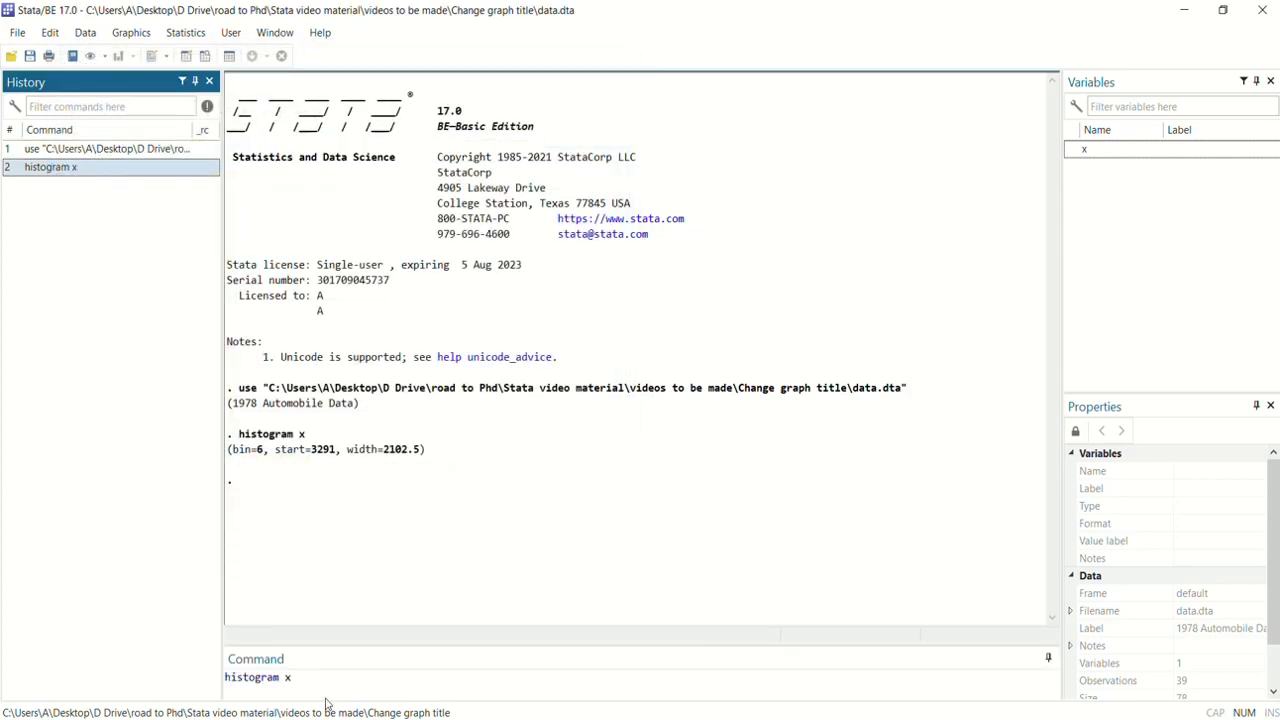
type(", t")
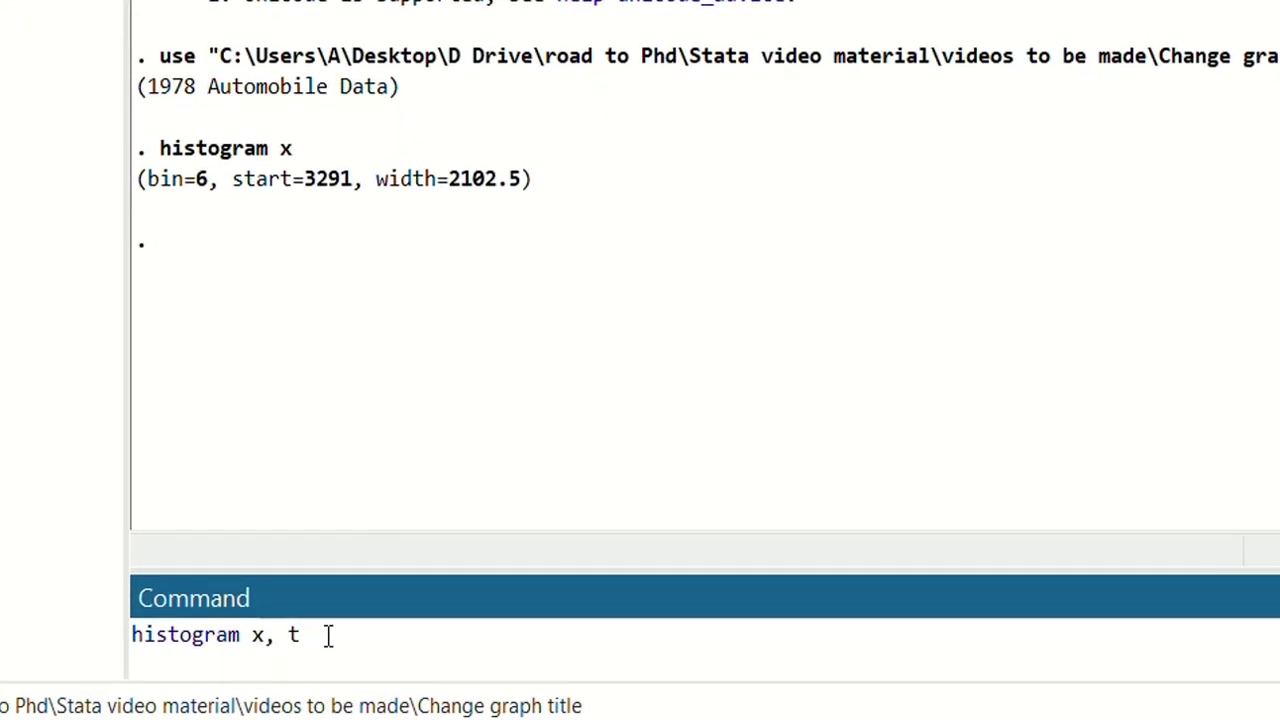
type("itle ()")
key("Left")
type("\"\"")
key("Left")
type("This ")
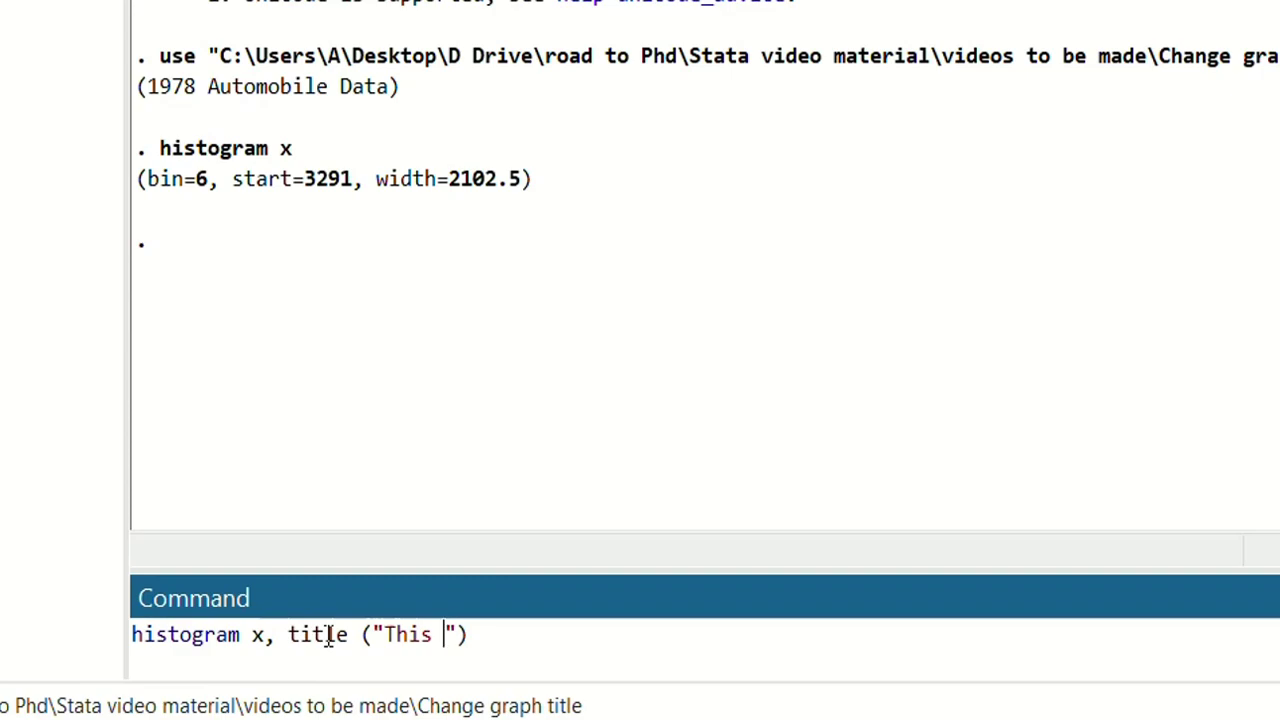
type("is Ti")
type("tle")
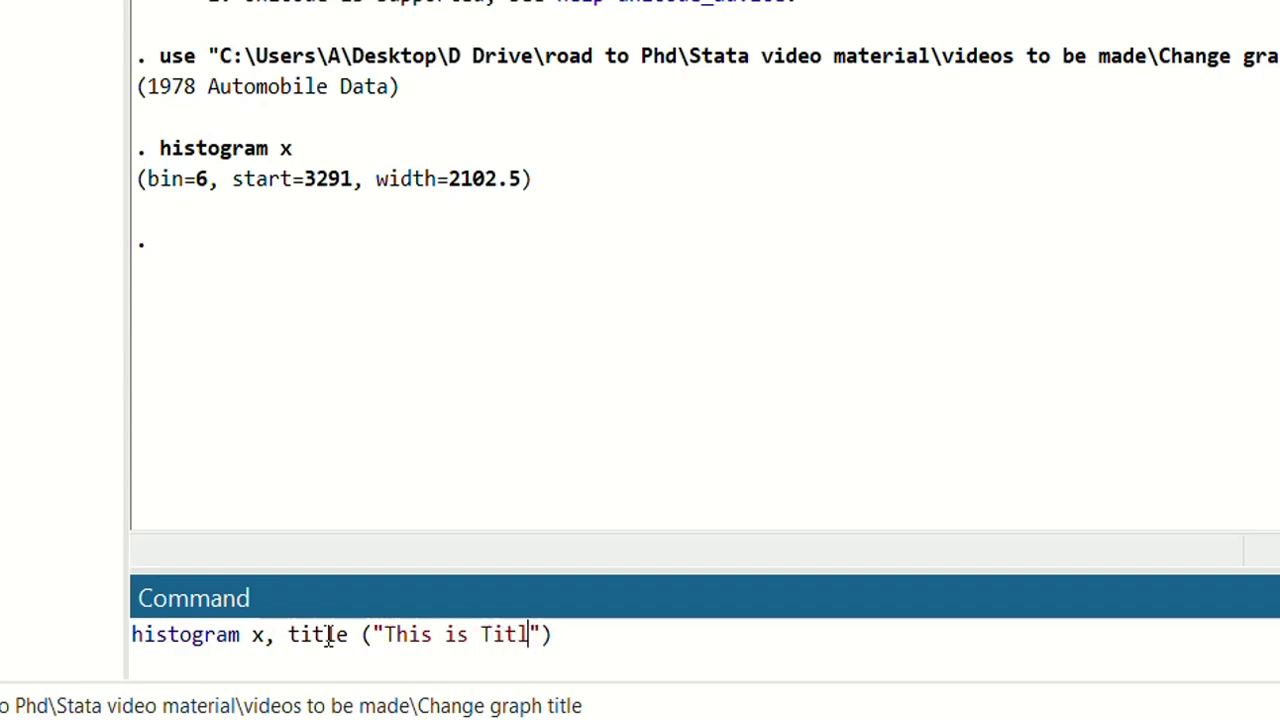
key("Return")
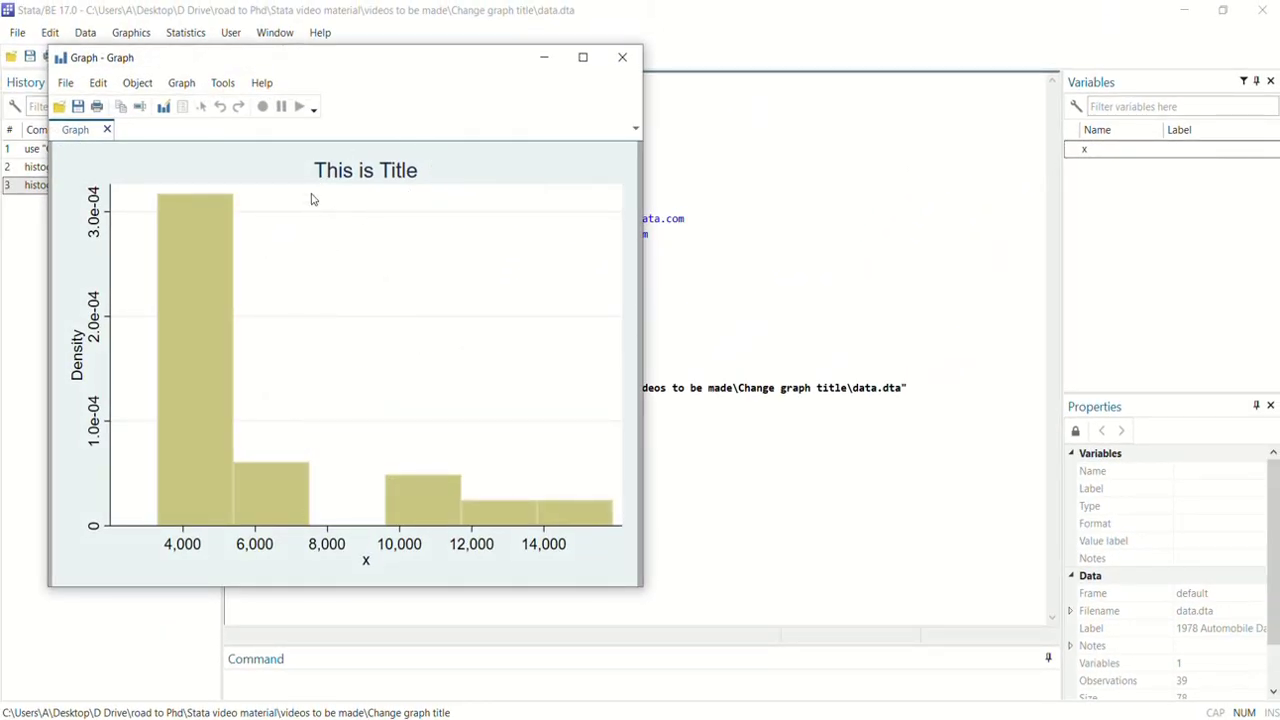
left_click(622, 57)
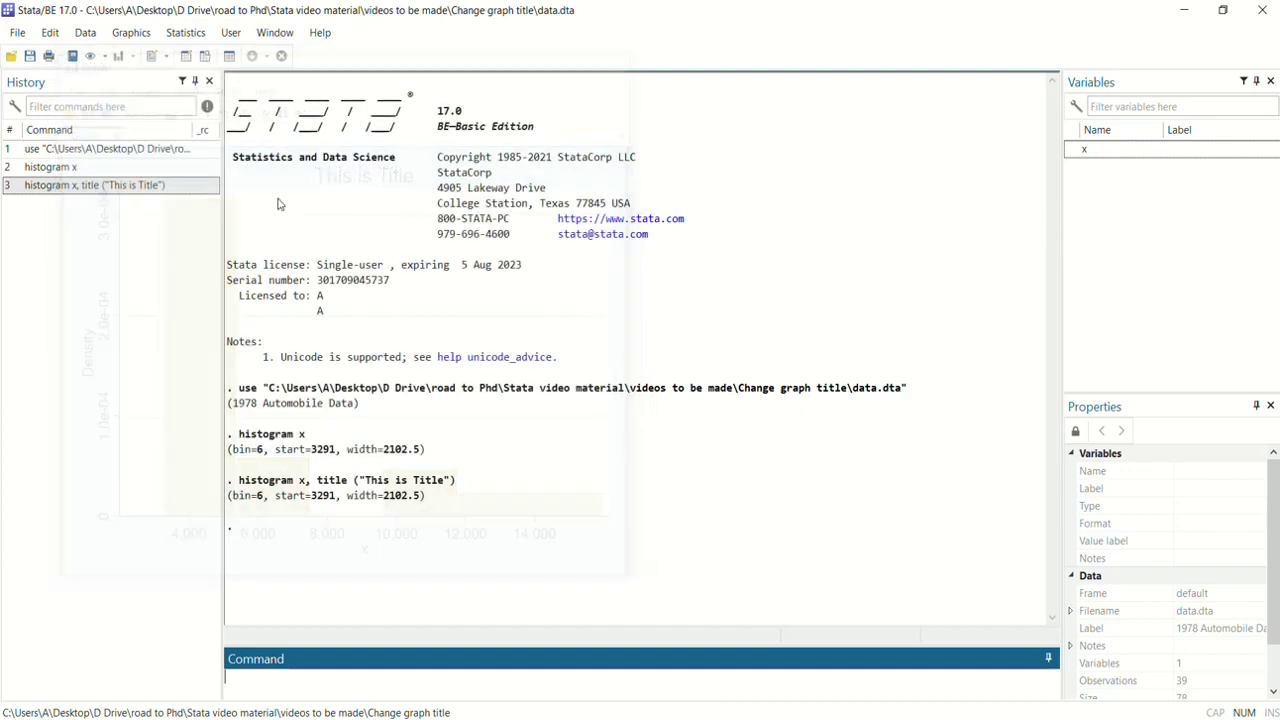
Add subtitle ("This is Sub") to the titled histogram command, run it and close the graph window.
left_click(149, 186)
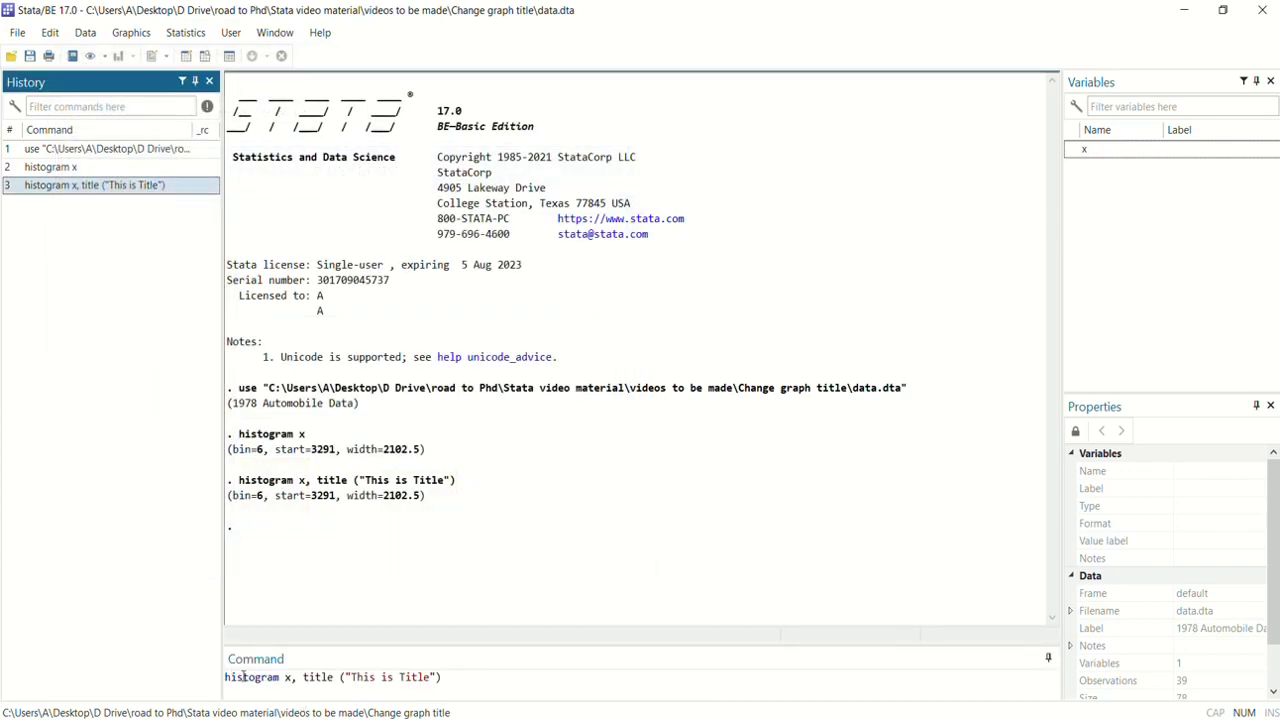
left_click(450, 677)
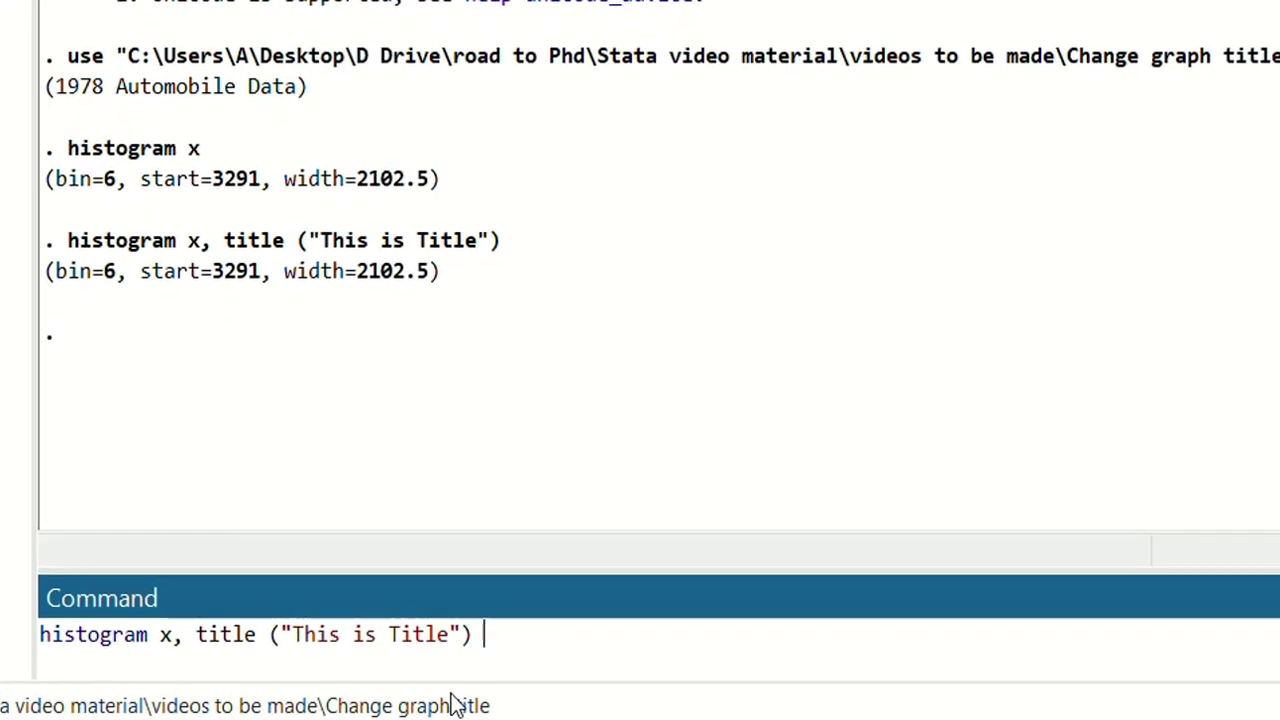
type("subtit")
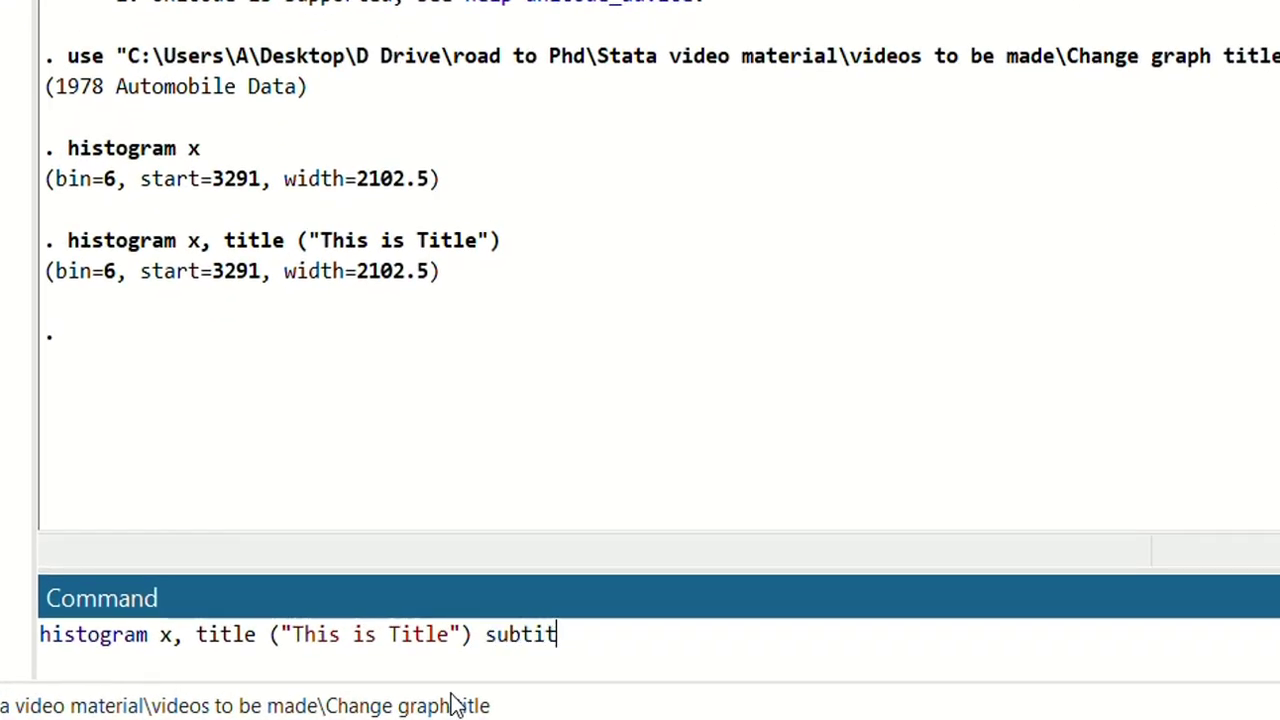
type("le ()")
key("Left")
type("\"\"")
key("Left")
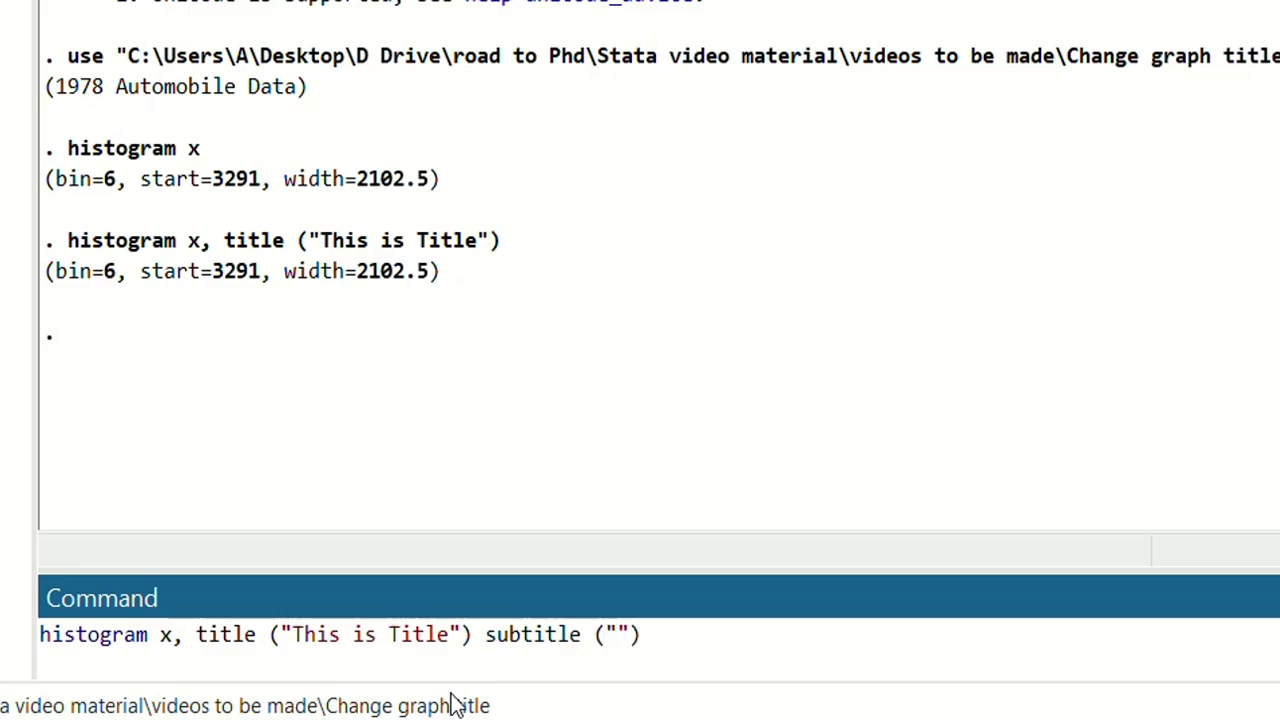
type("This is Sub")
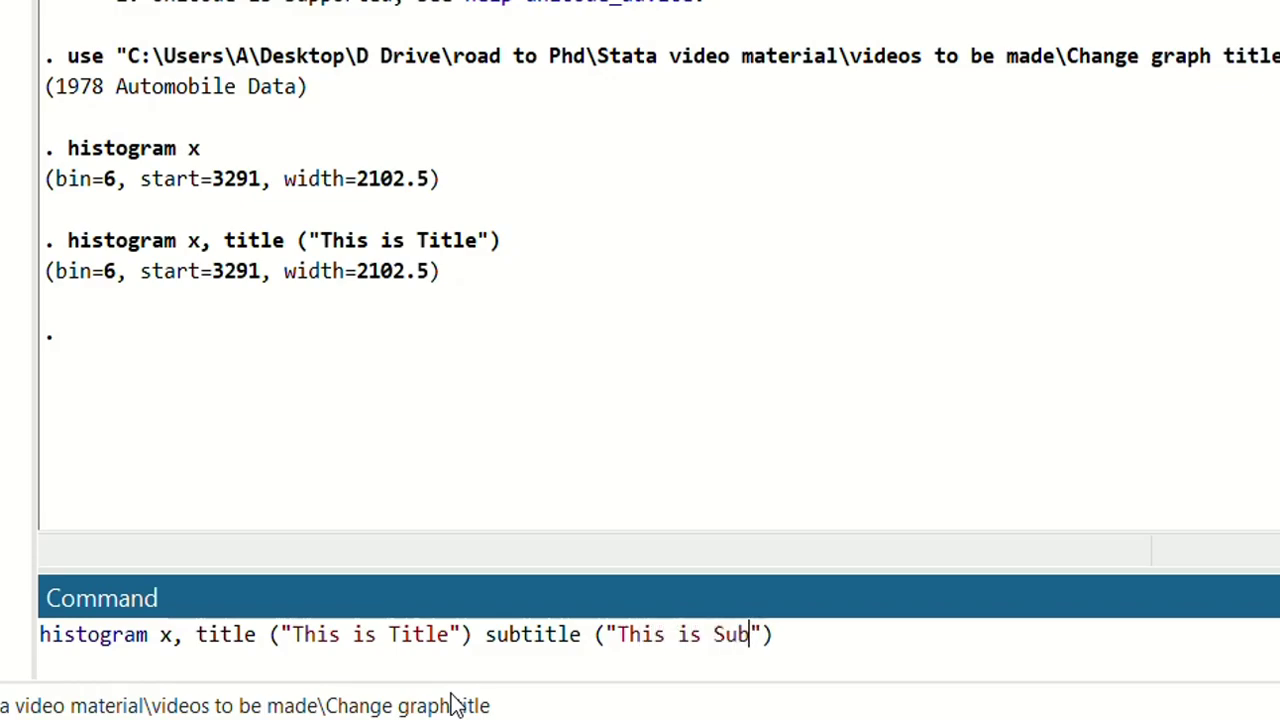
key("Return")
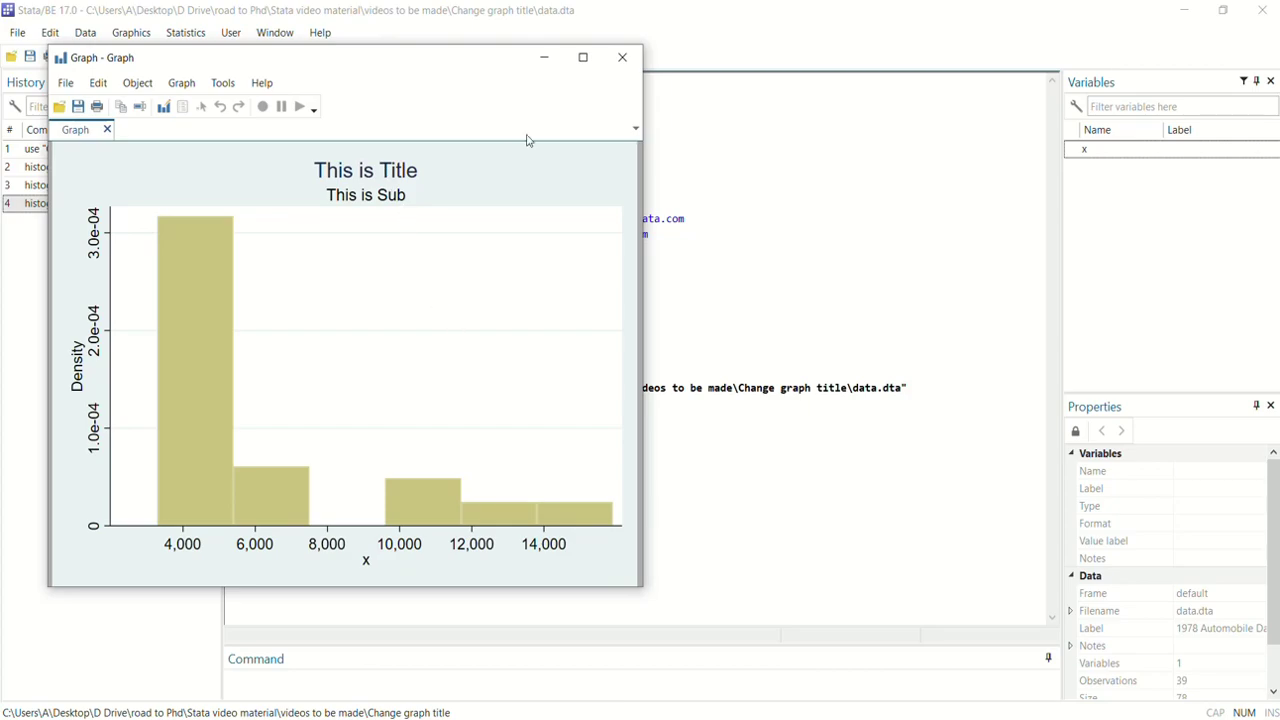
left_click(622, 57)
Extend the histogram command that has title and subtitle with note (This is note), run it and close the graph window.
left_click(171, 203)
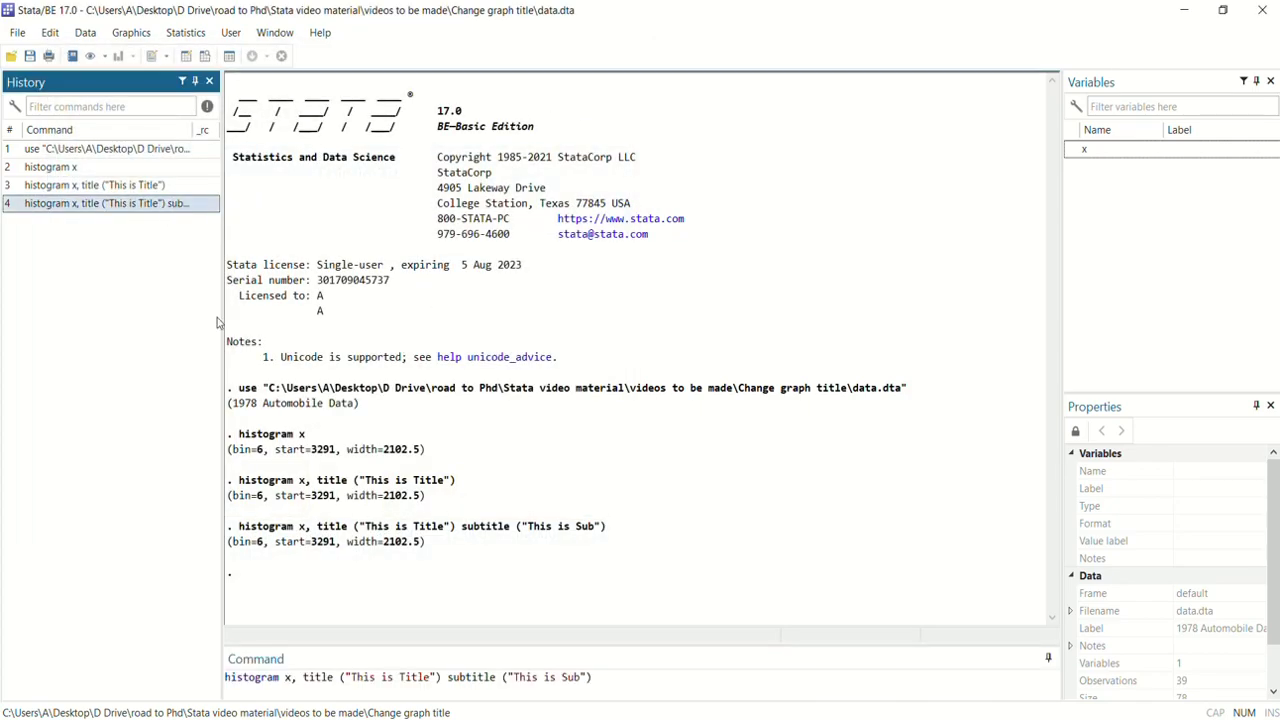
left_click(600, 680)
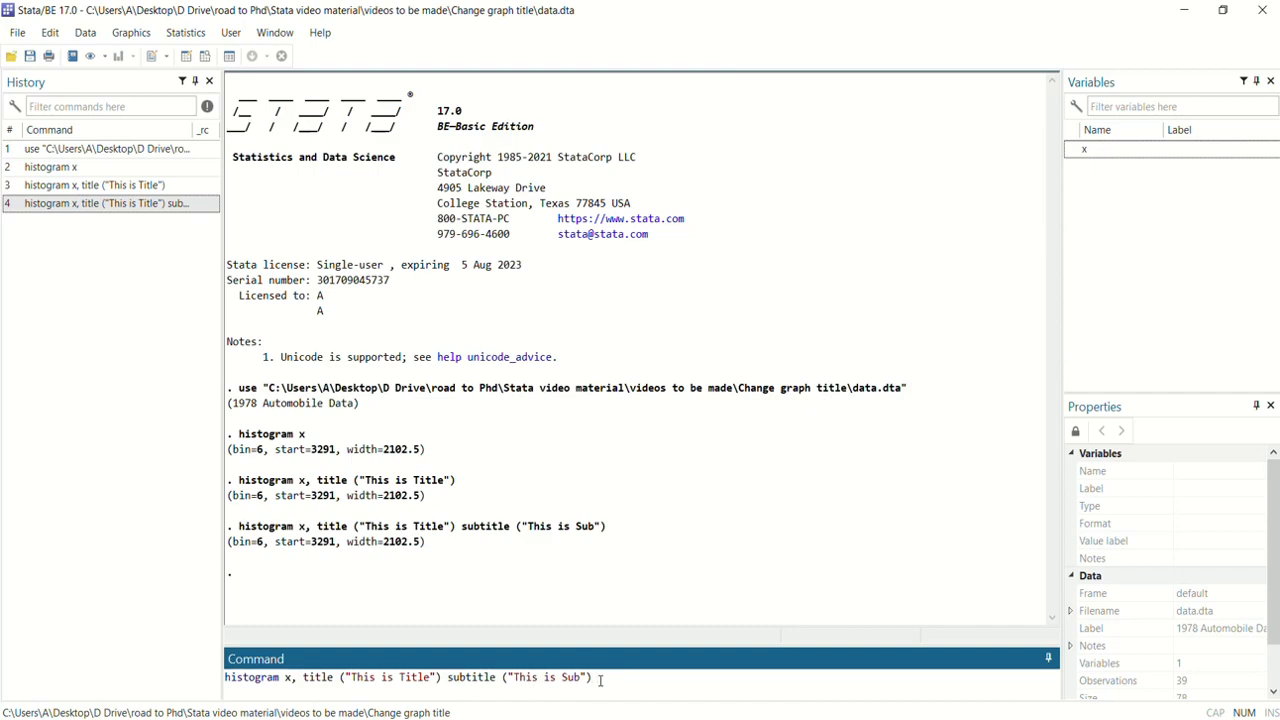
type("not")
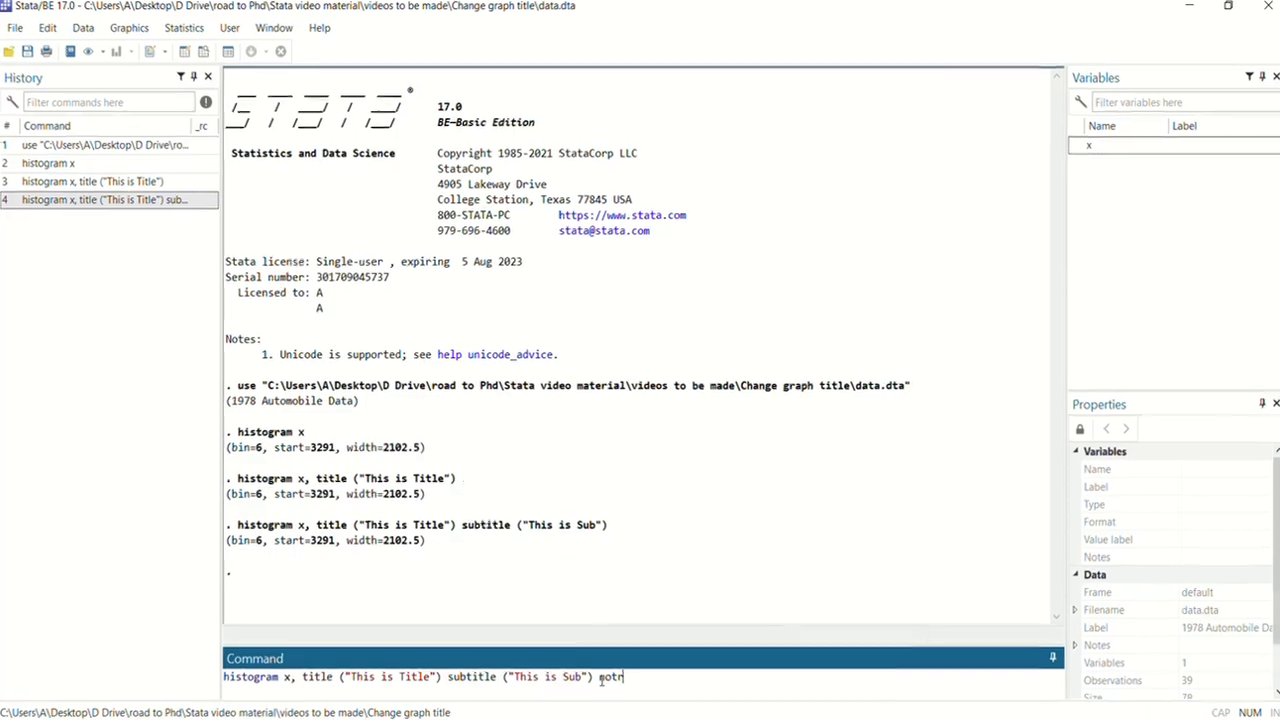
type("e ")
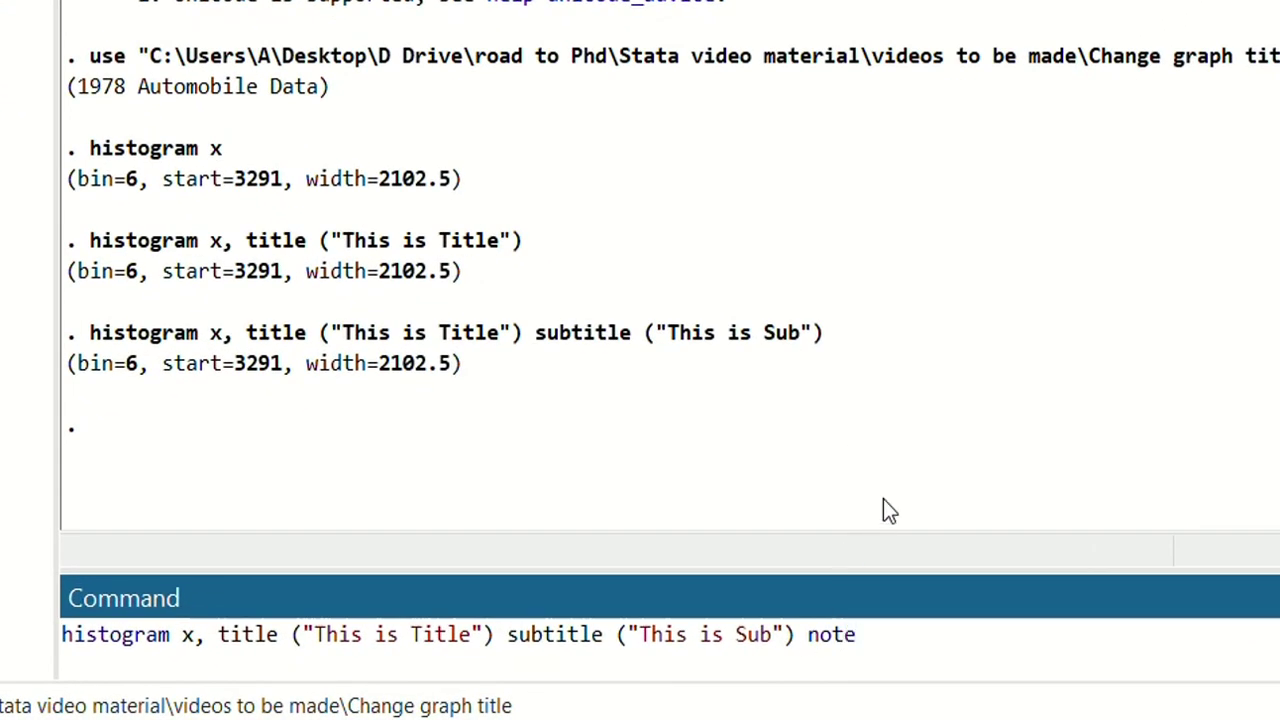
type("()")
key("Left")
type("This is note")
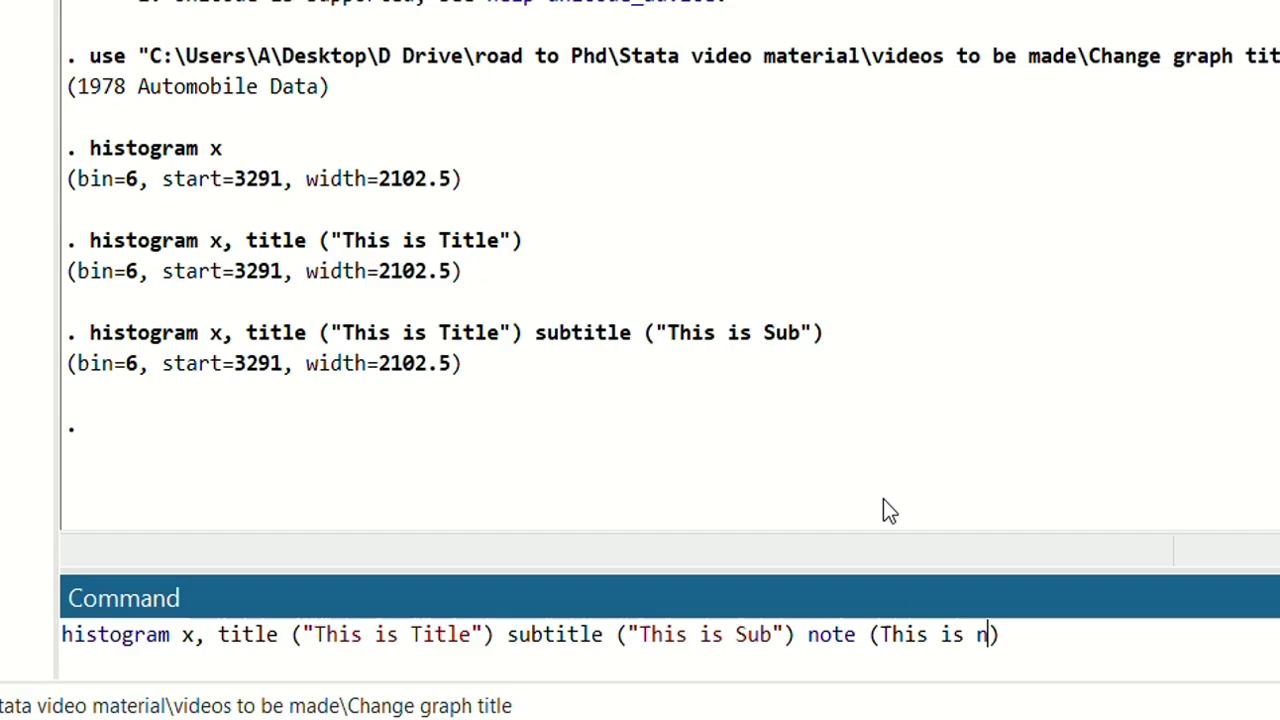
key("Return")
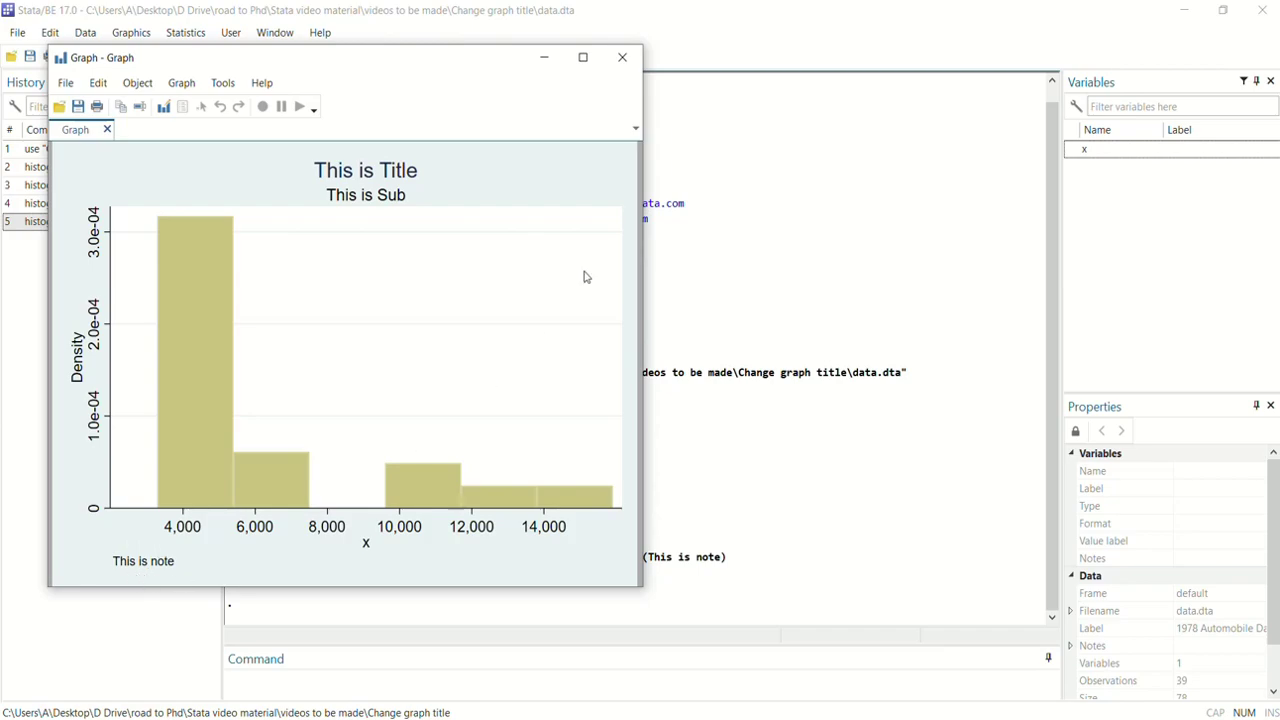
left_click(622, 57)
Add caption (This is caption) after the note option of the histogram command, run it and close the graph window.
left_click(97, 222)
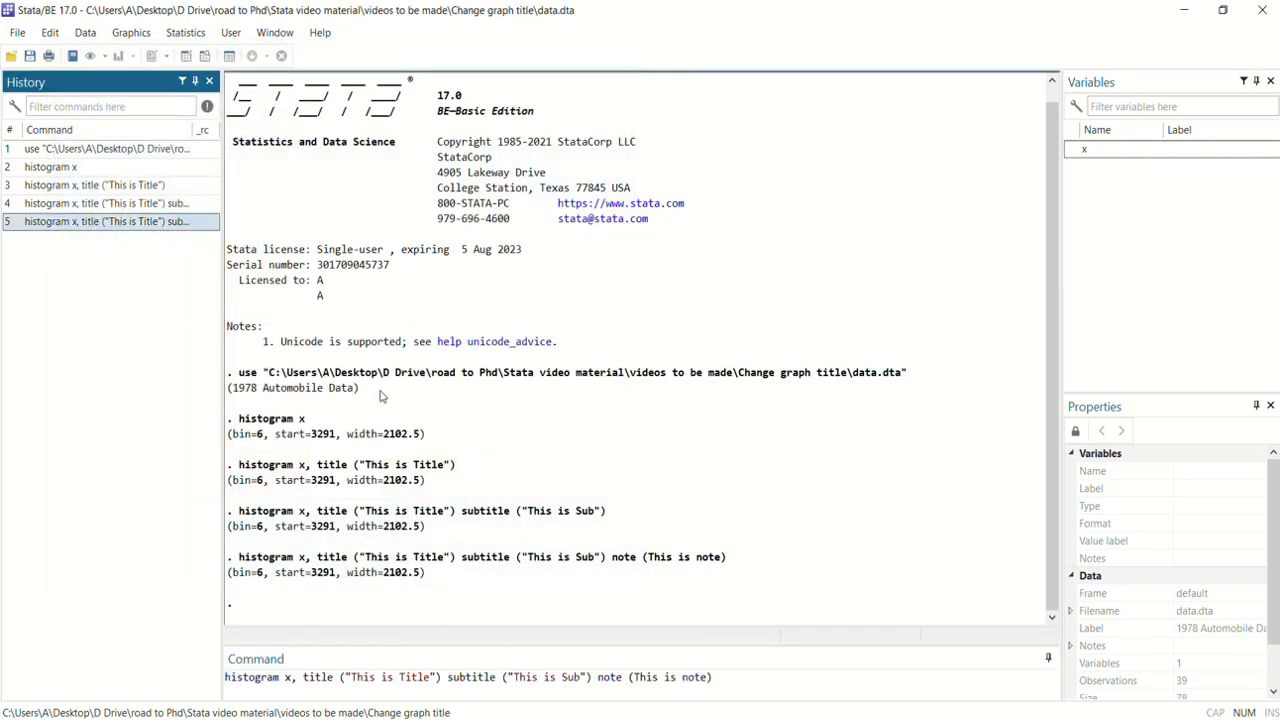
left_click(730, 685)
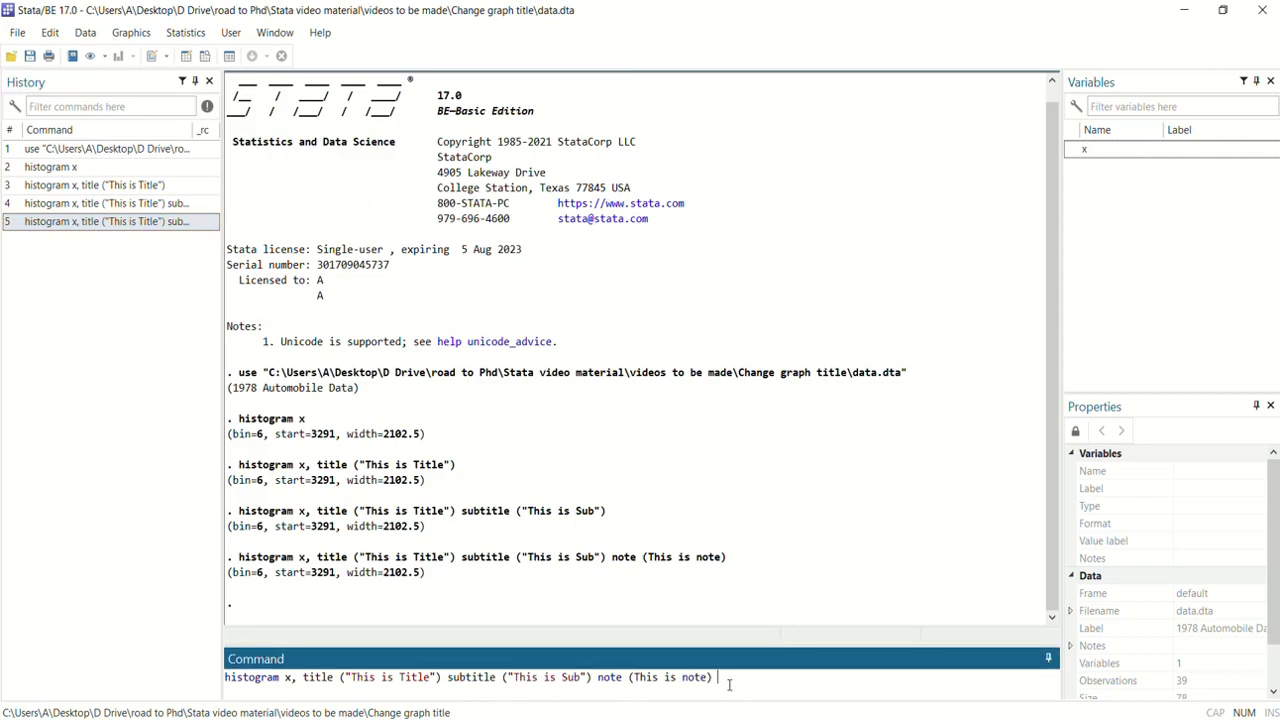
type("caption")
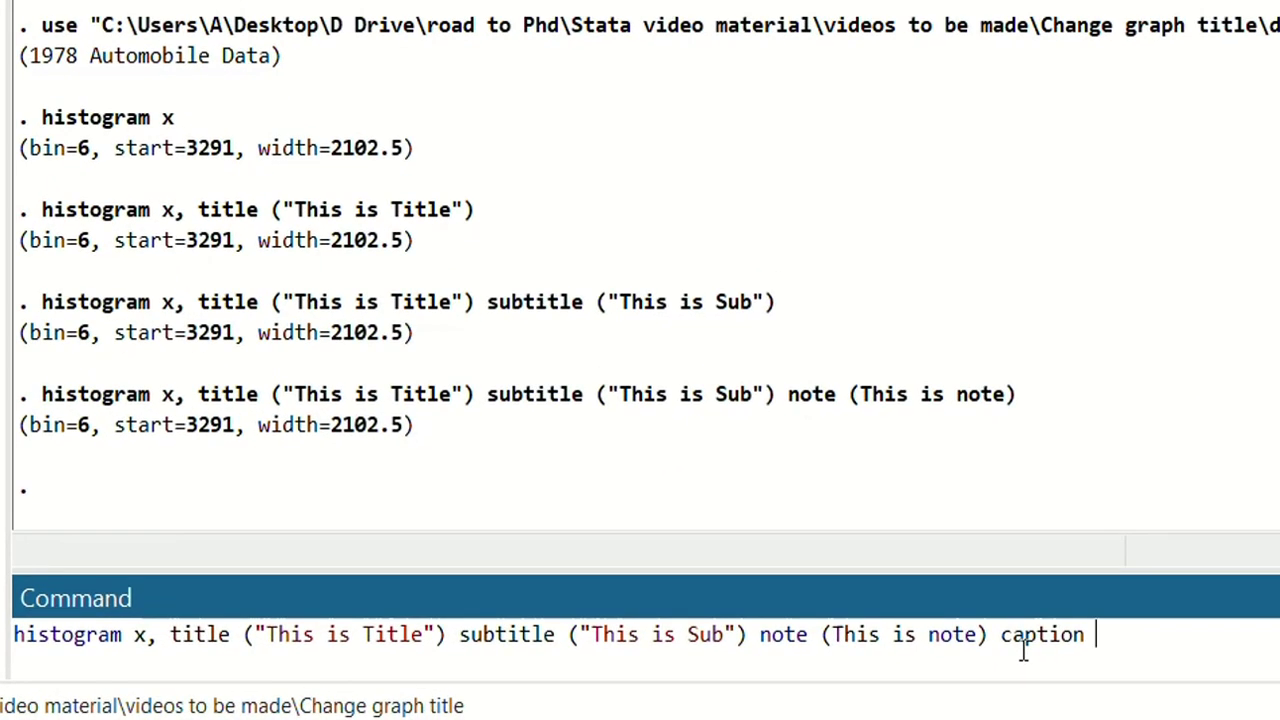
type(" ()")
key("Left")
type("This is ")
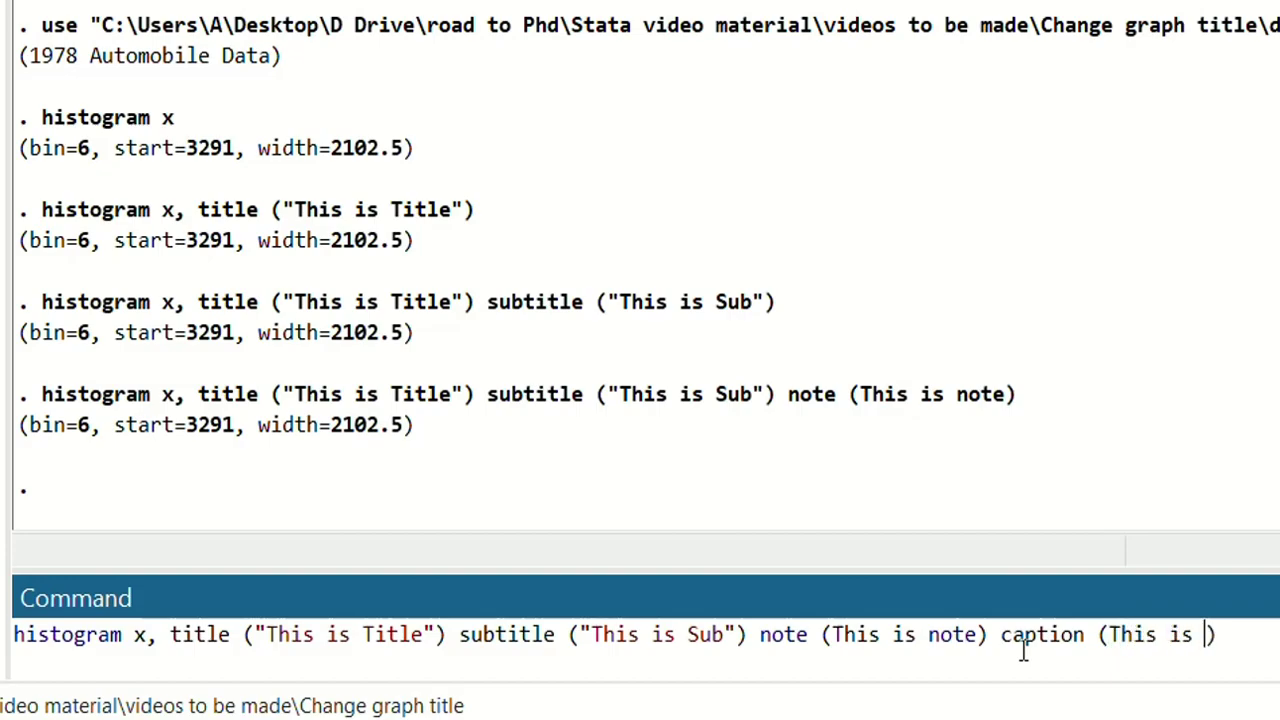
type("captio")
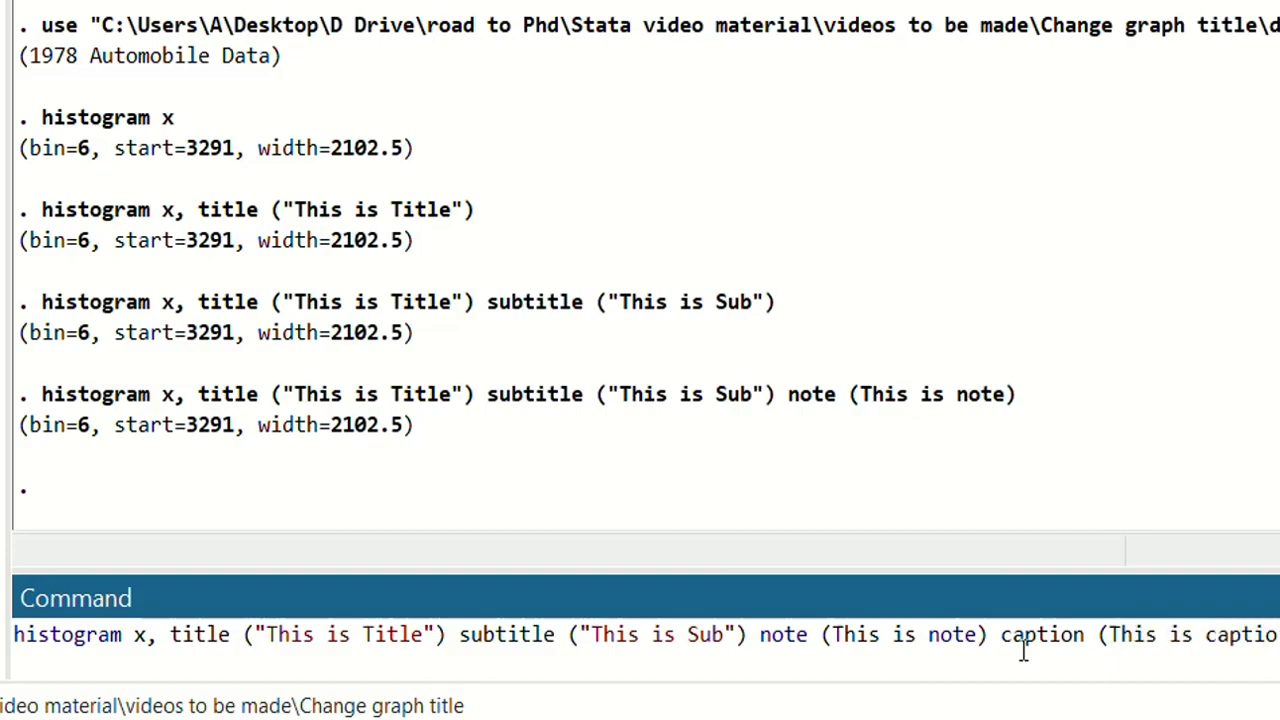
type("n")
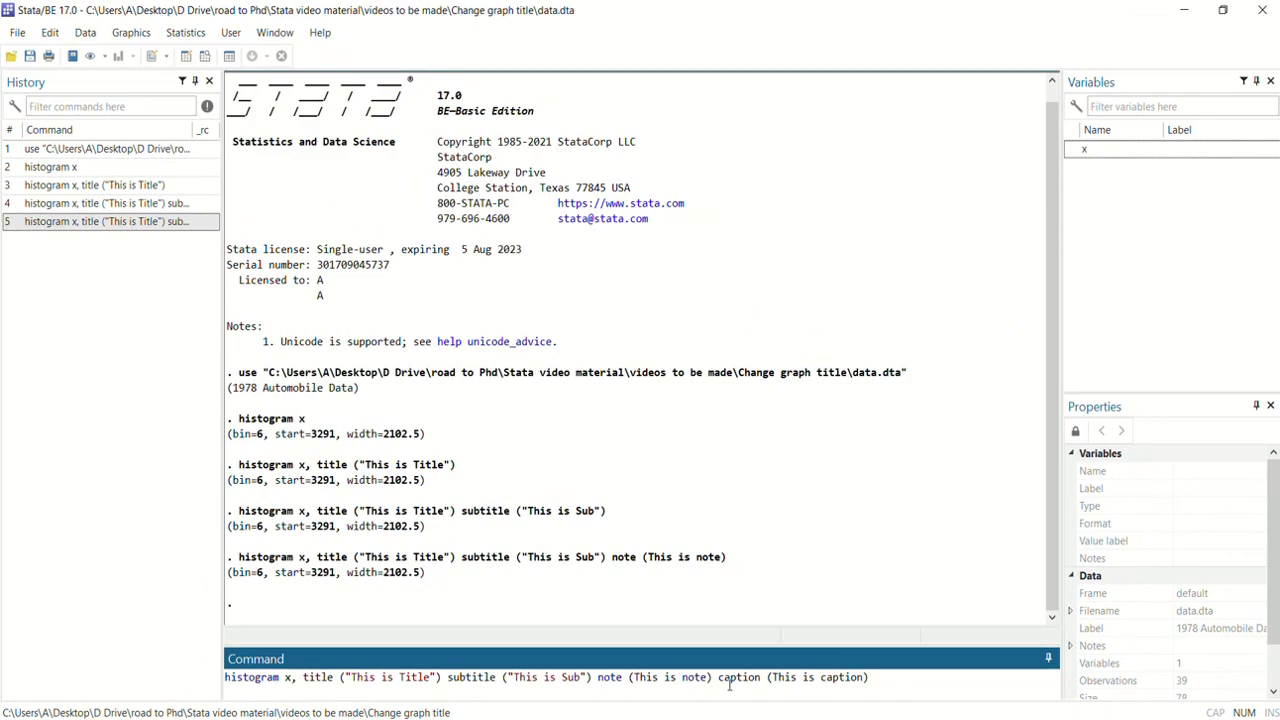
key("Return")
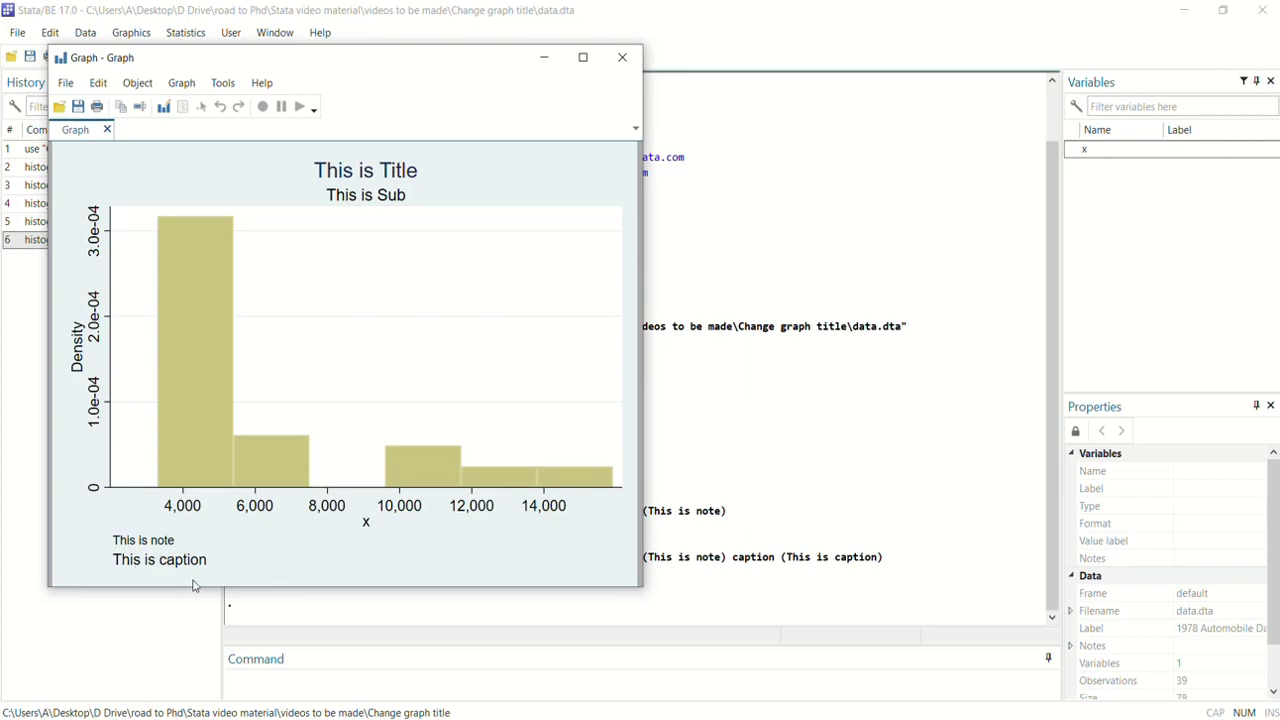
left_click(621, 58)
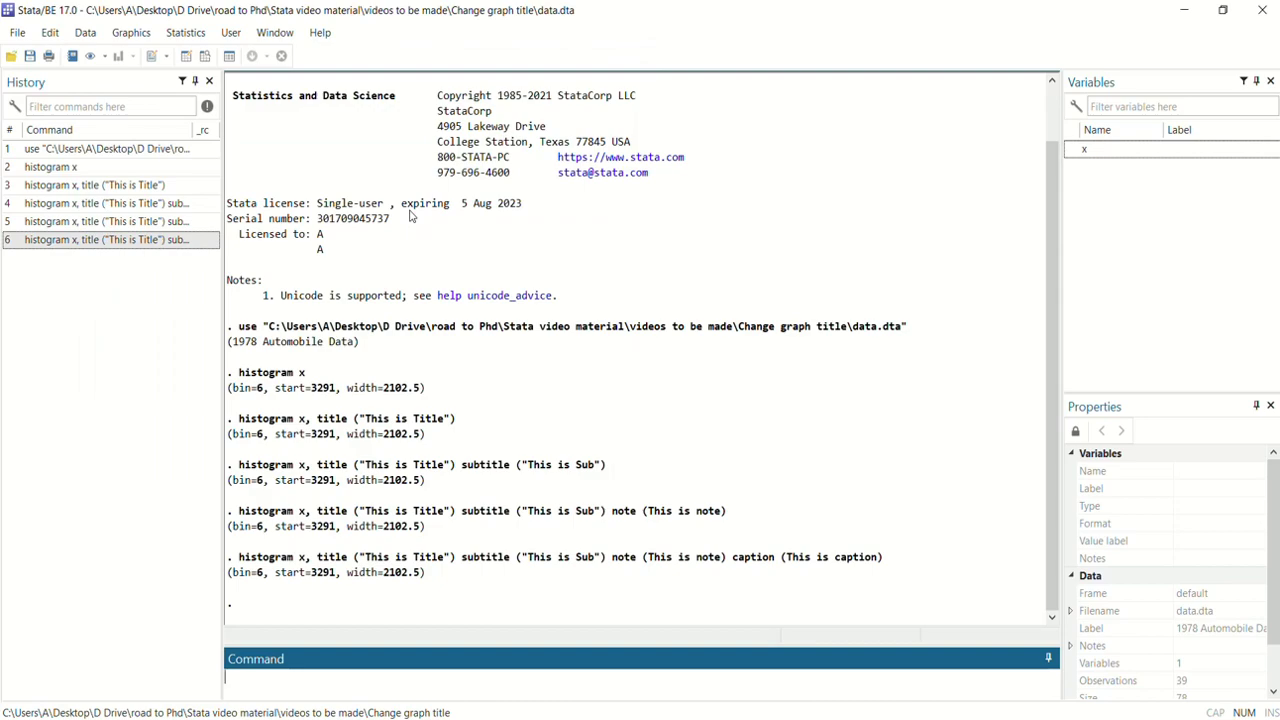
Rerun the earlier histogram command with title, subtitle and note but no caption, and close the graph window.
left_click(130, 226)
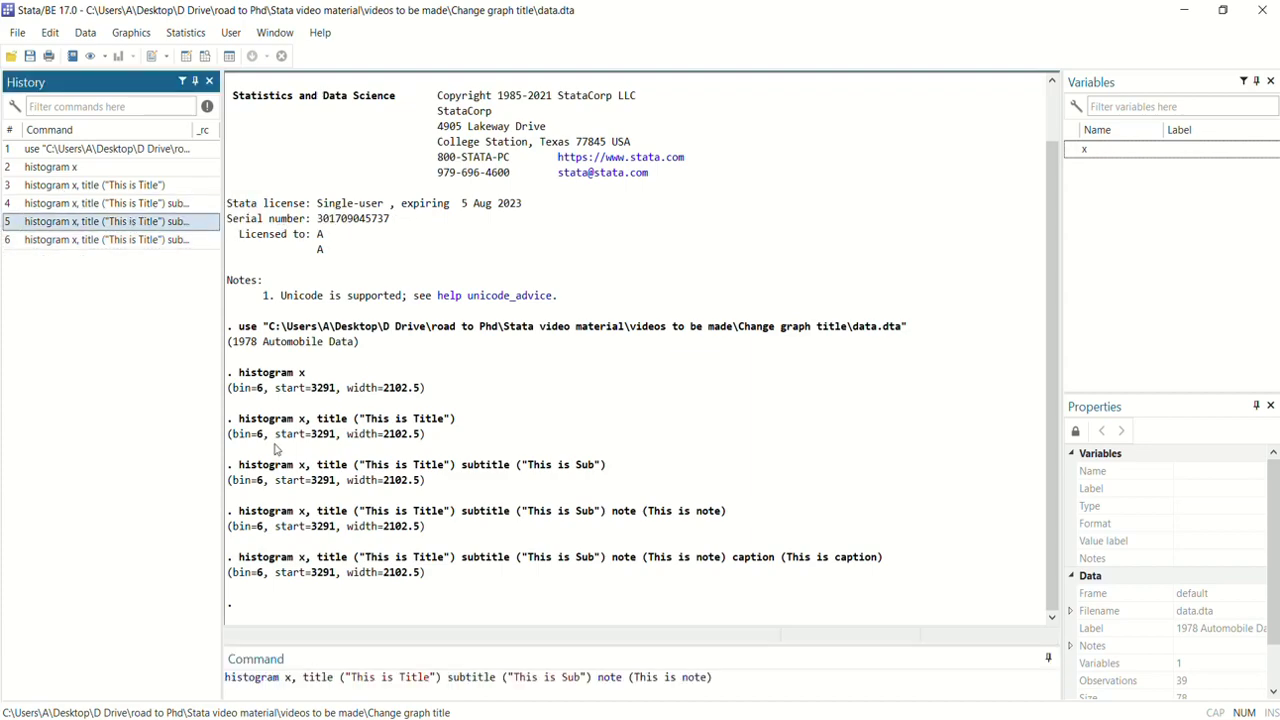
left_click(709, 678)
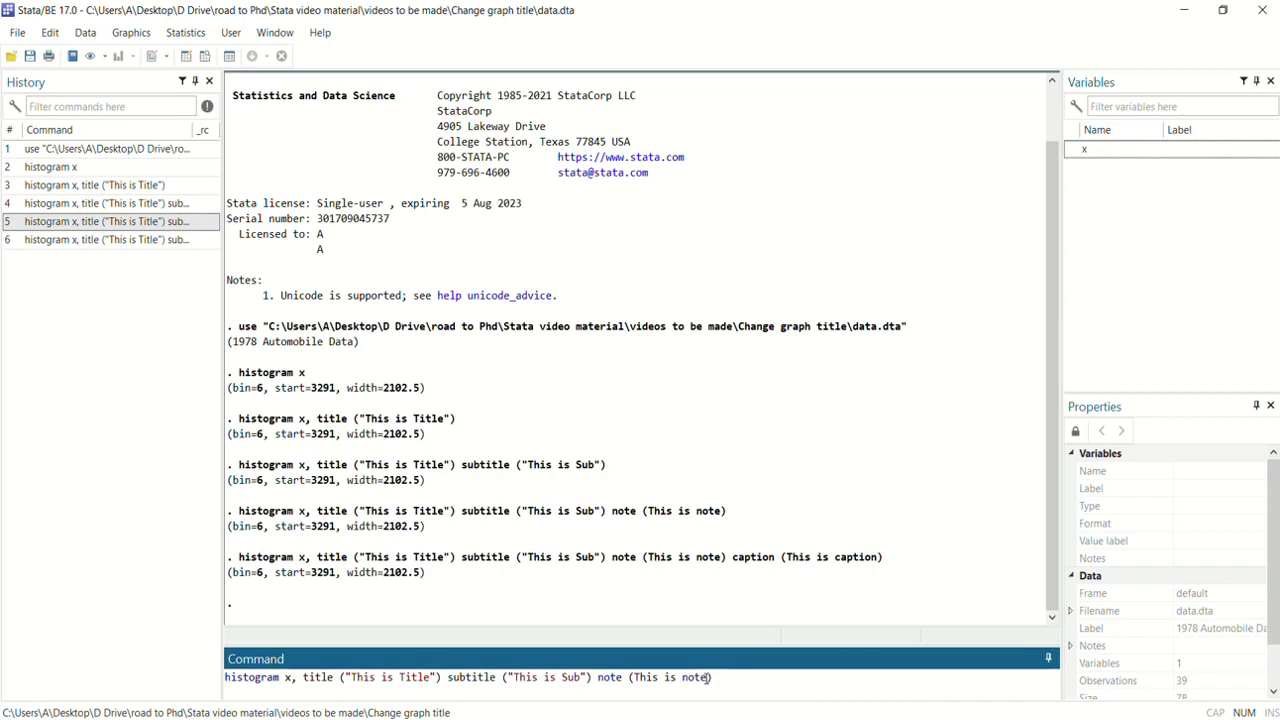
key("Return")
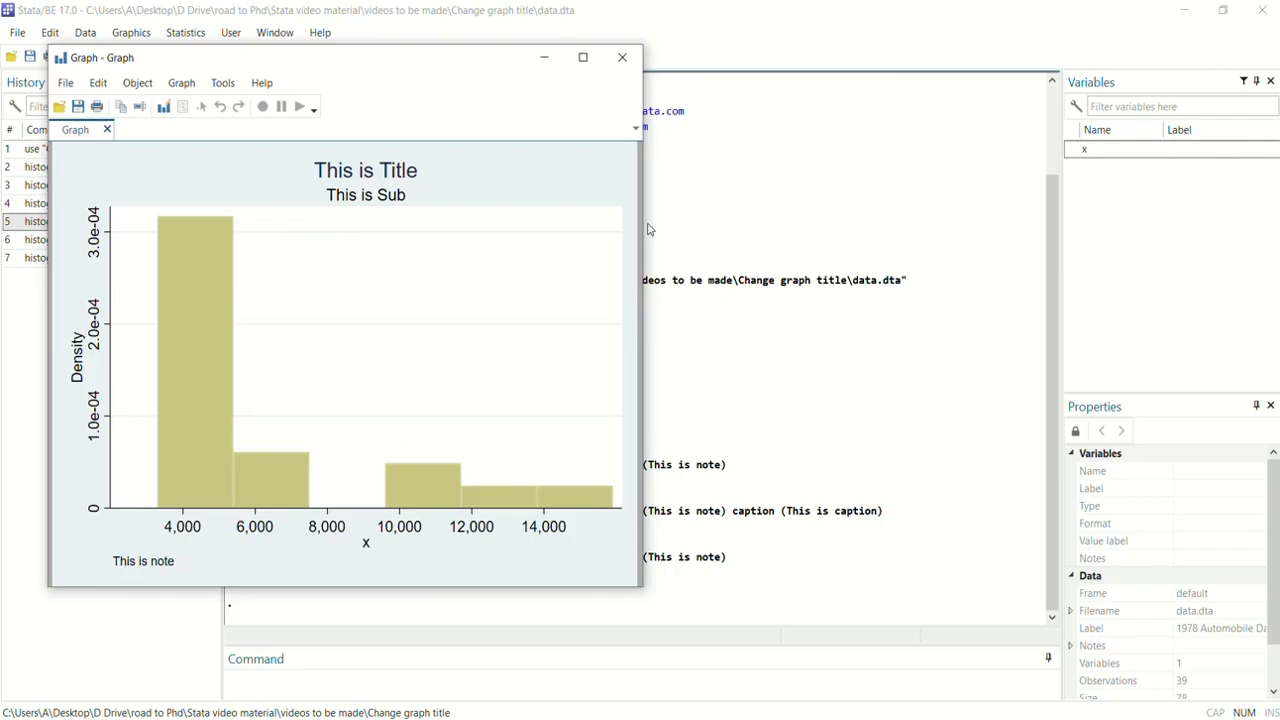
left_click(622, 57)
Add size (large) to the note option of the histogram command with title, subtitle and note, run it and close the graph window.
left_click(76, 260)
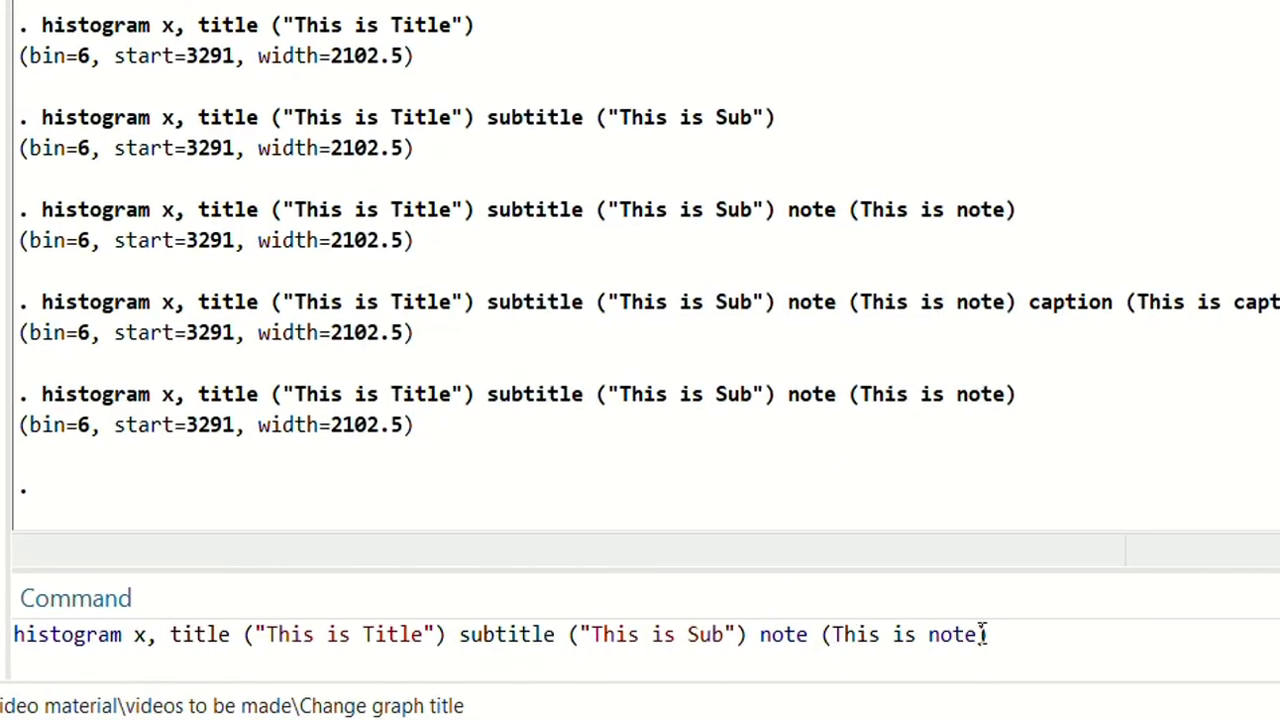
left_click(977, 636)
type(",k")
key("BackSpace")
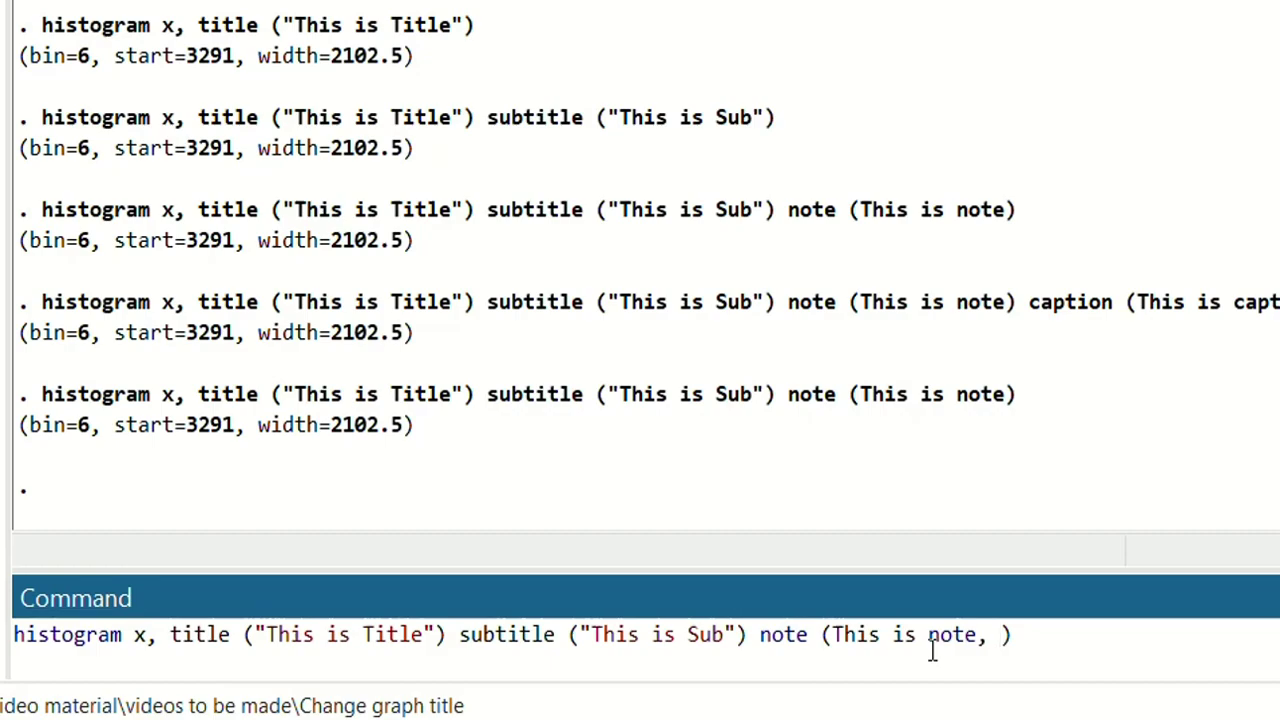
type("size")
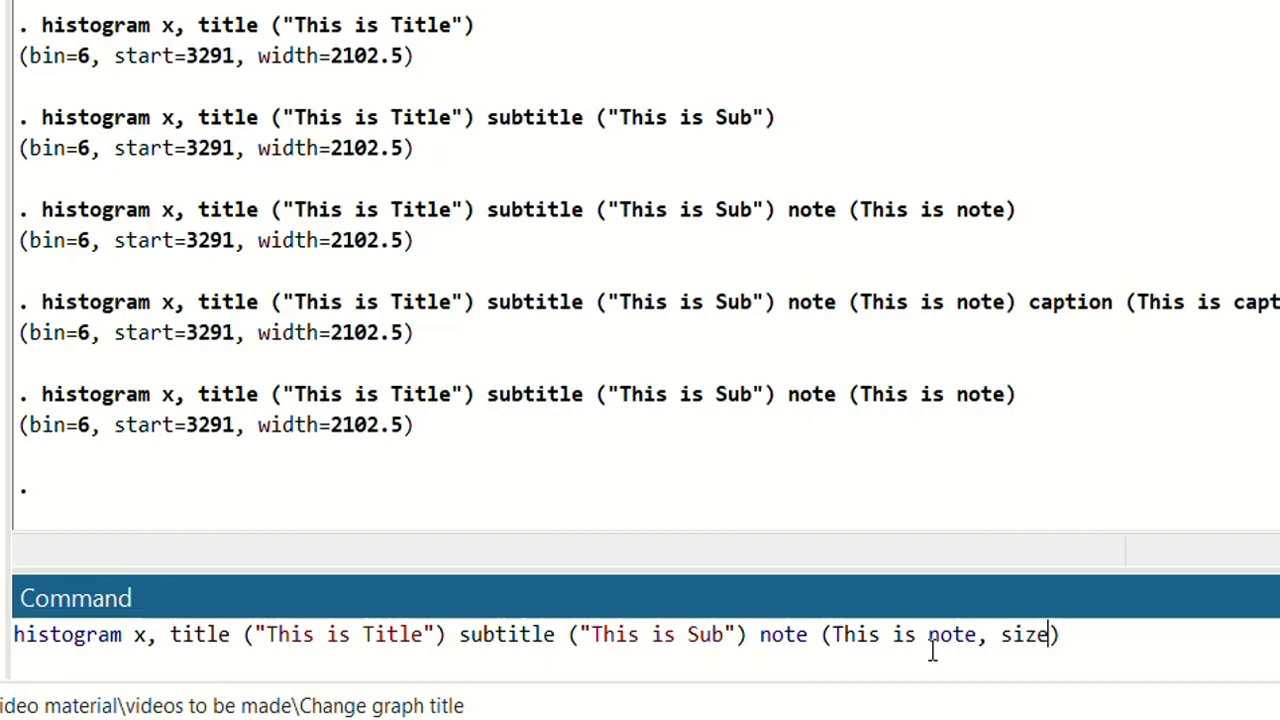
type(" ()")
key("Left")
type("larg")
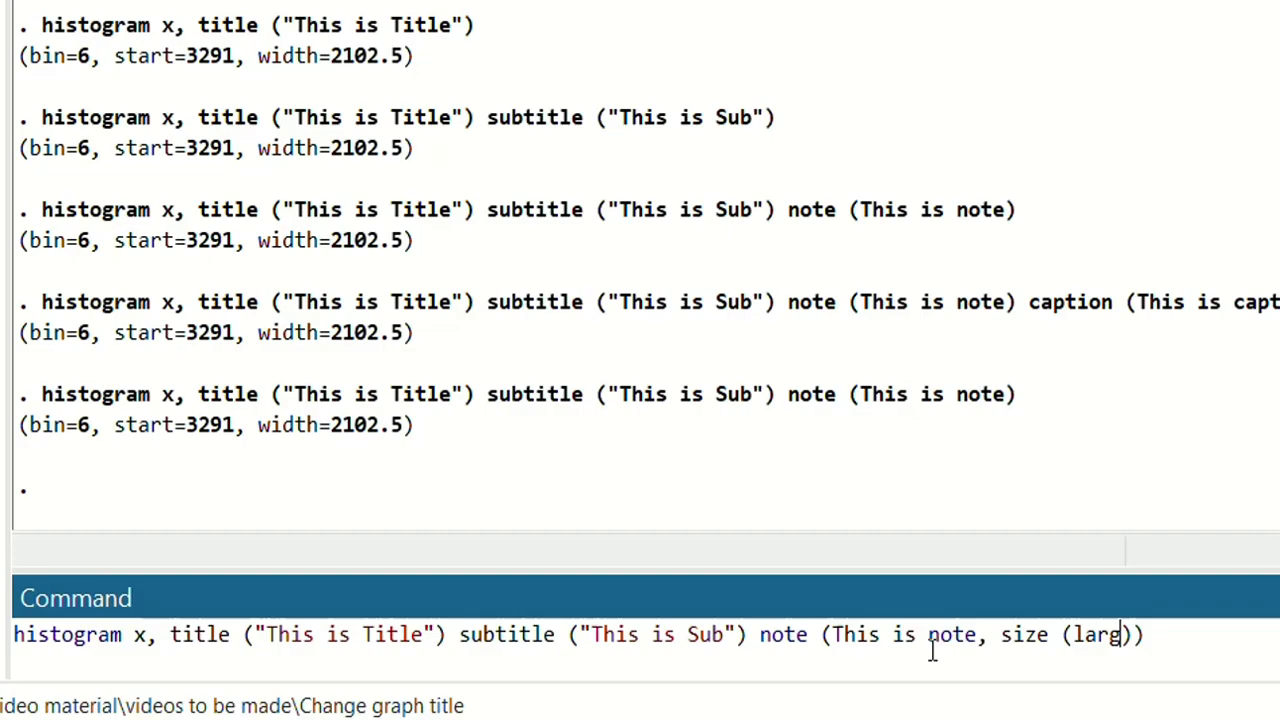
type("e")
key("Return")
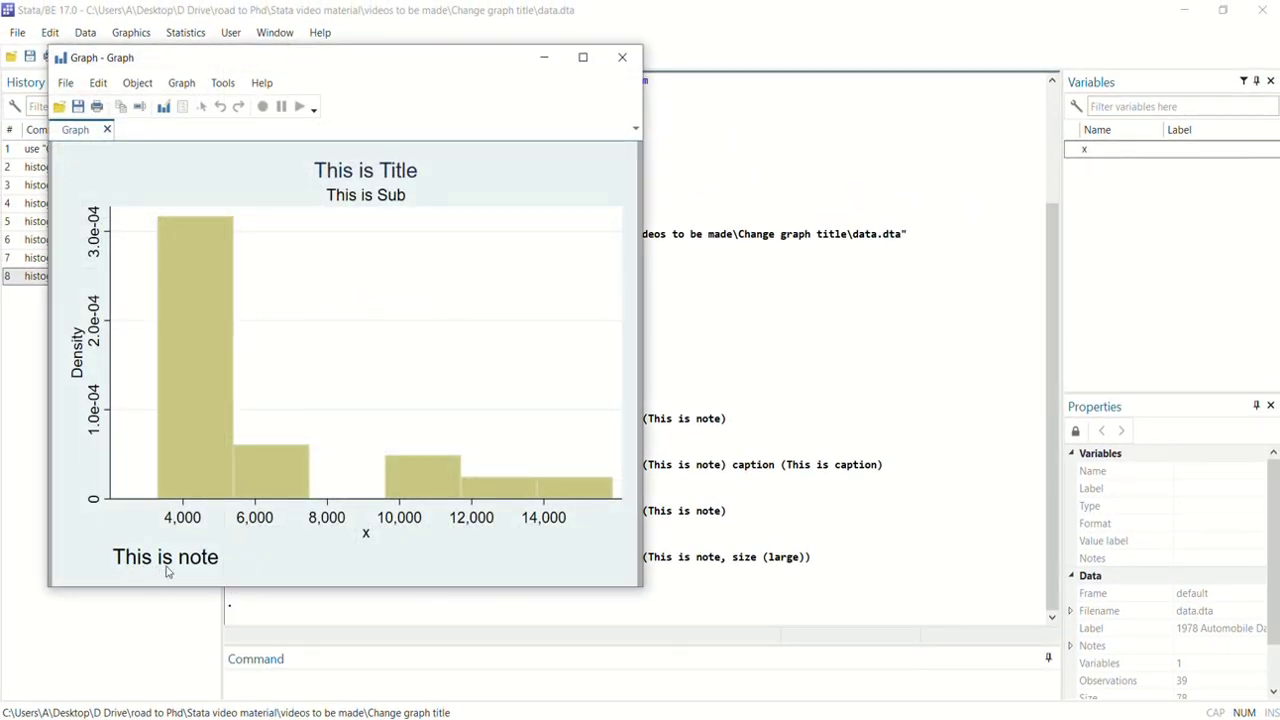
left_click(624, 60)
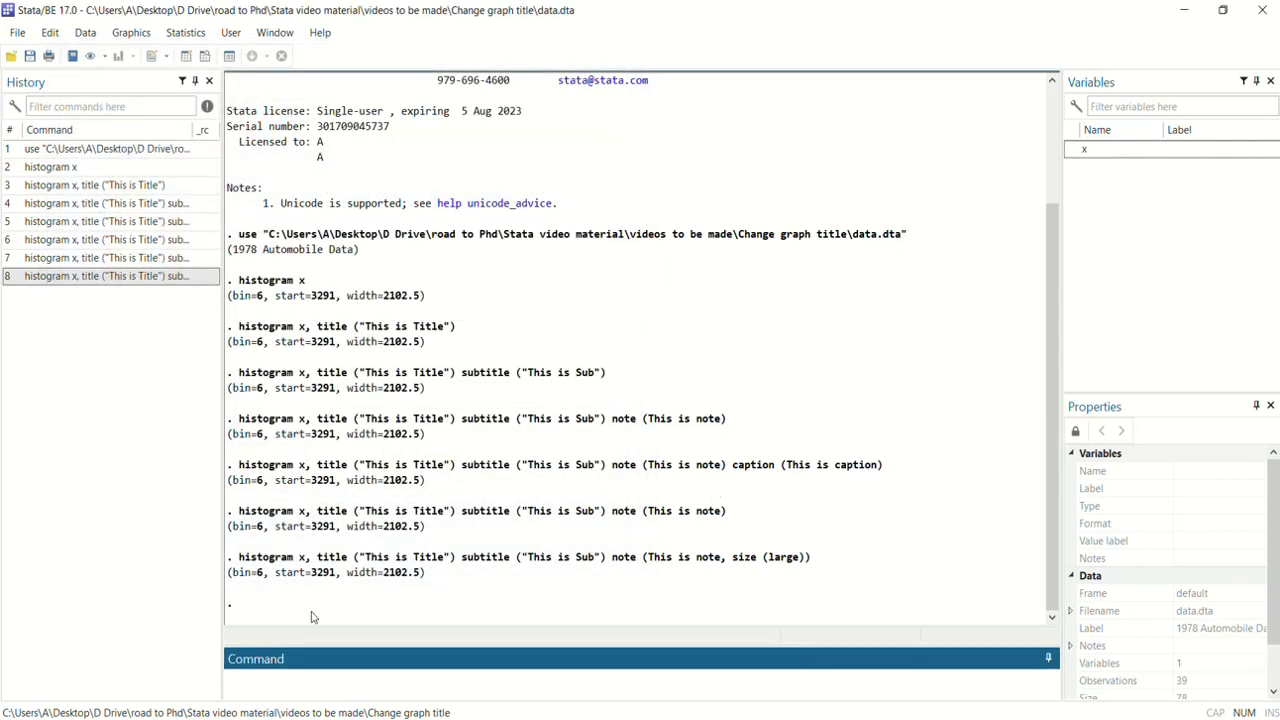
Add position (5) after size (large) in the note option of the last histogram command, run it and close the graph window.
left_click(118, 283)
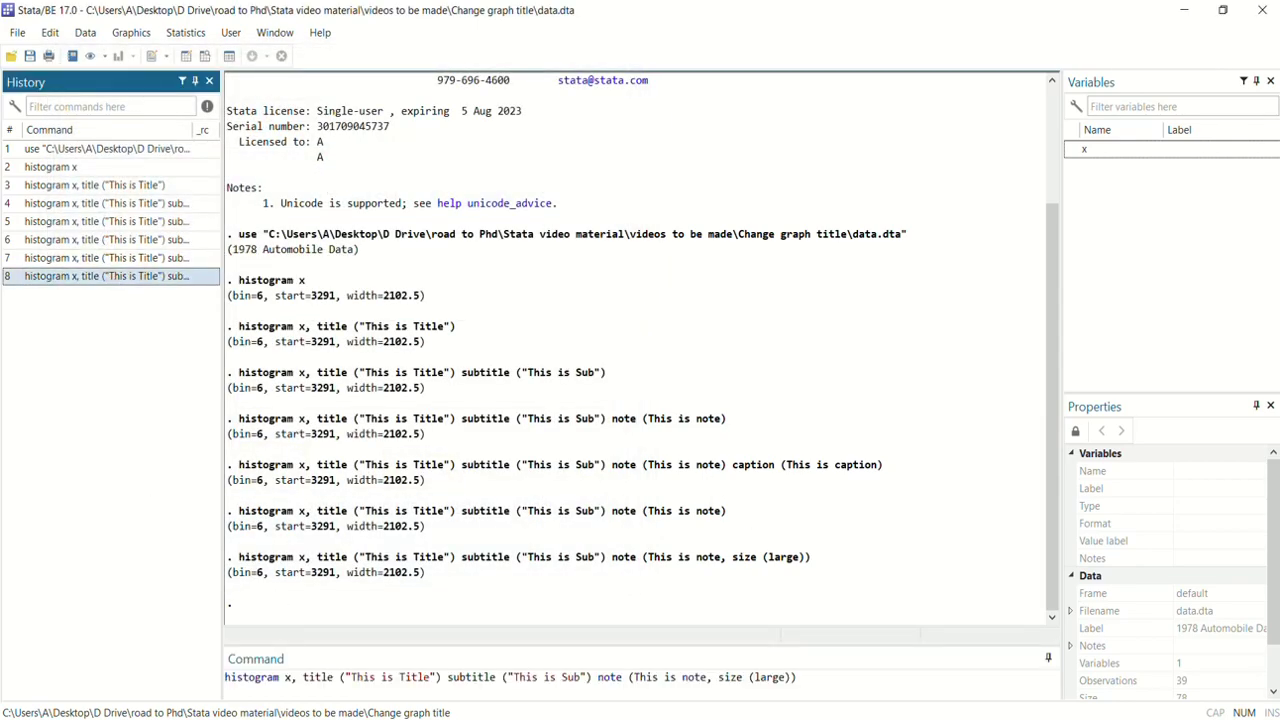
left_click(775, 698)
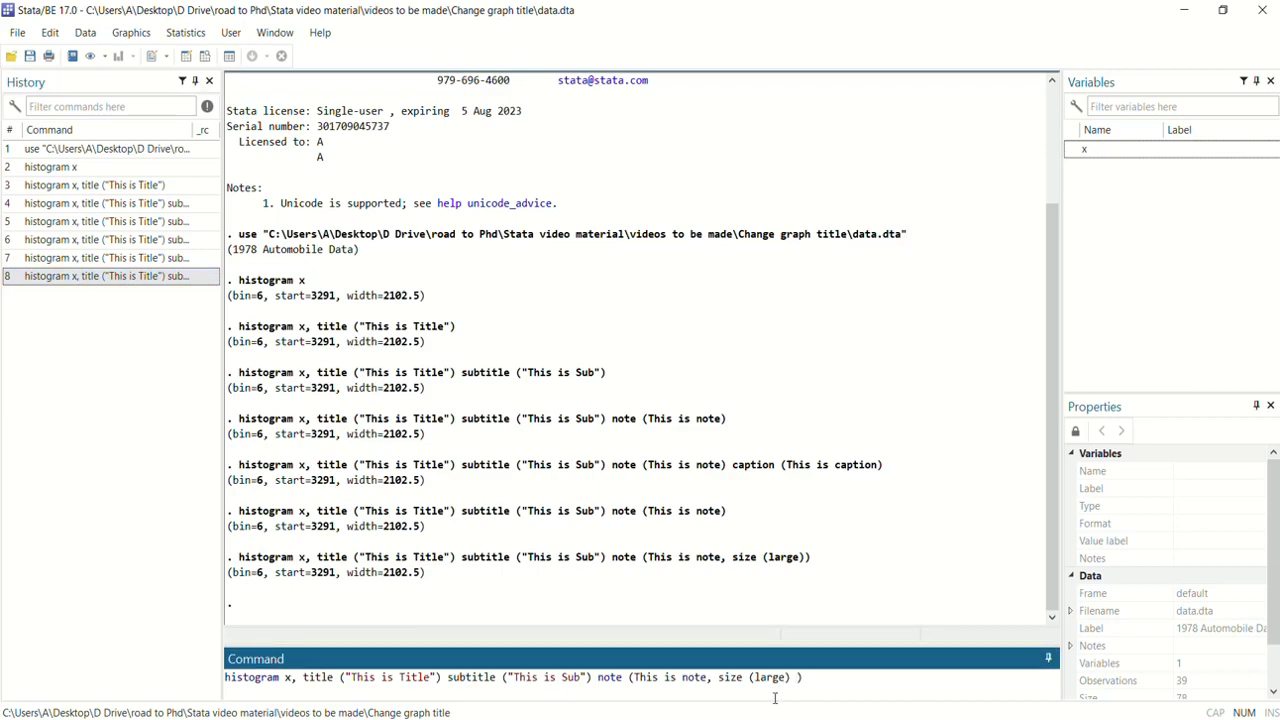
type("posit4ion")
key("BackSpace")
key("BackSpace")
key("BackSpace")
key("BackSpace")
type("ion")
key("Return")
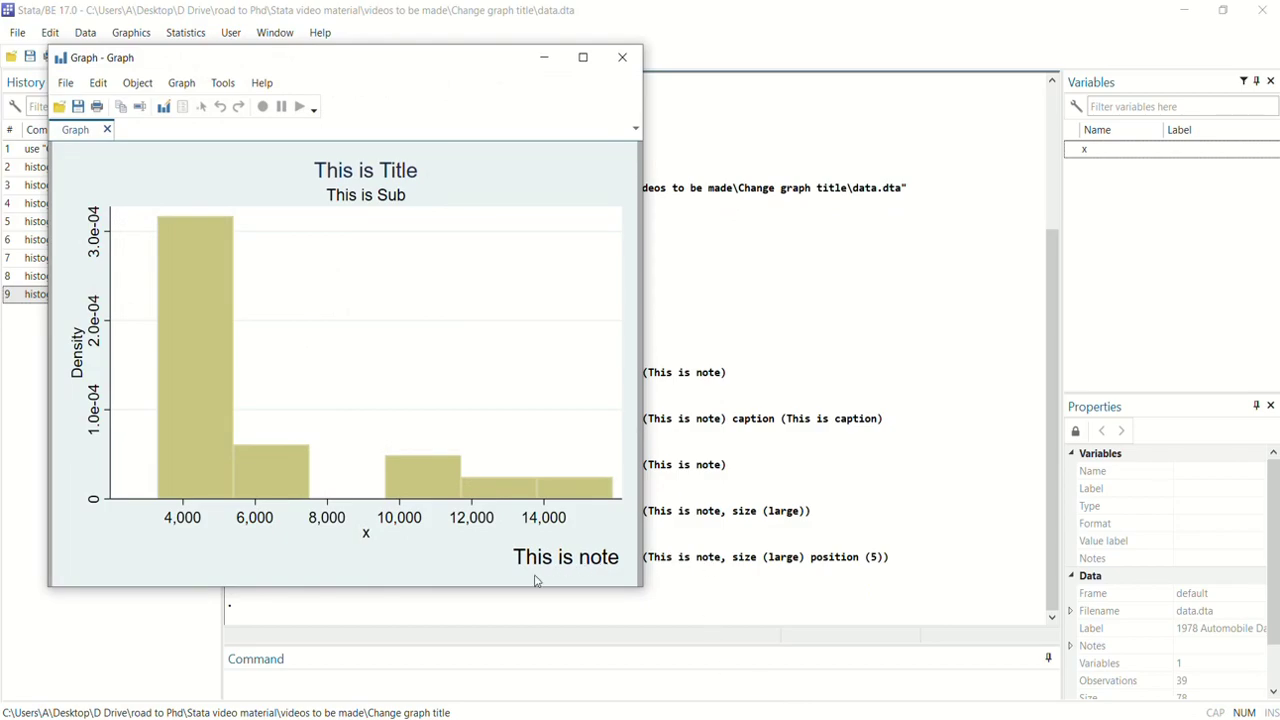
left_click(622, 57)
Change the note's position to 3 in the last histogram command, run it and close the graph window.
left_click(44, 292)
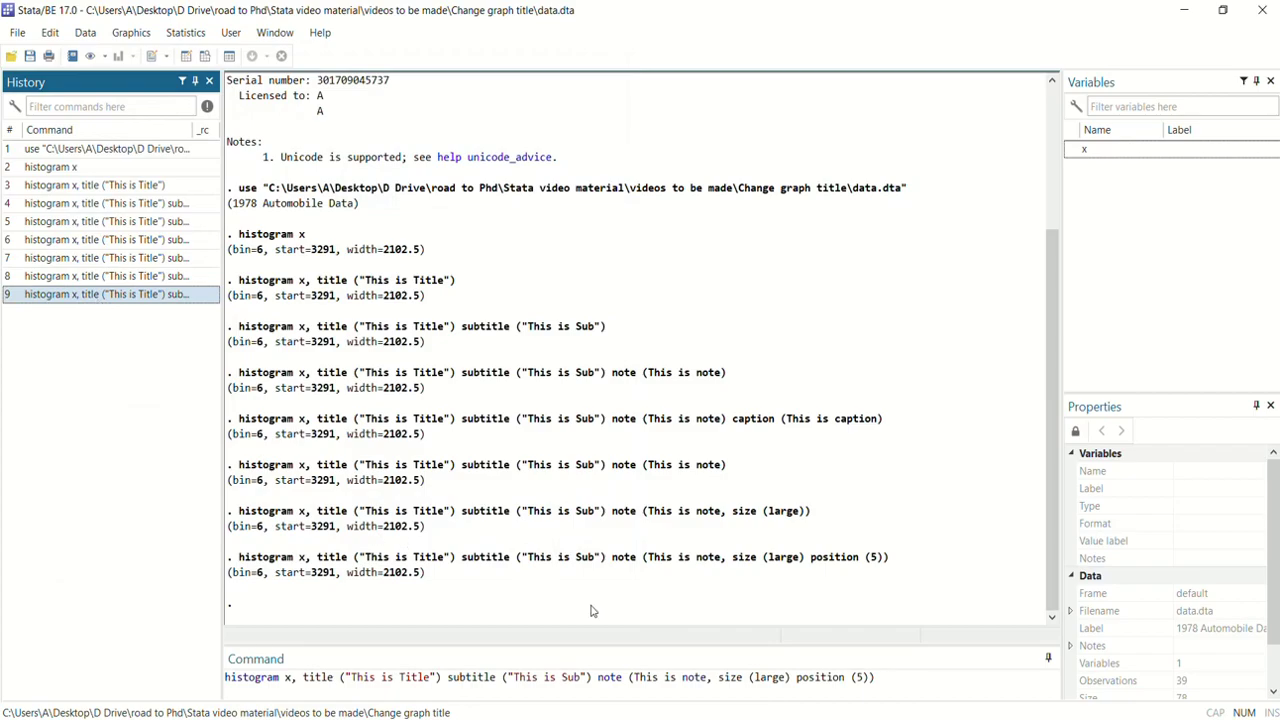
left_click(857, 676)
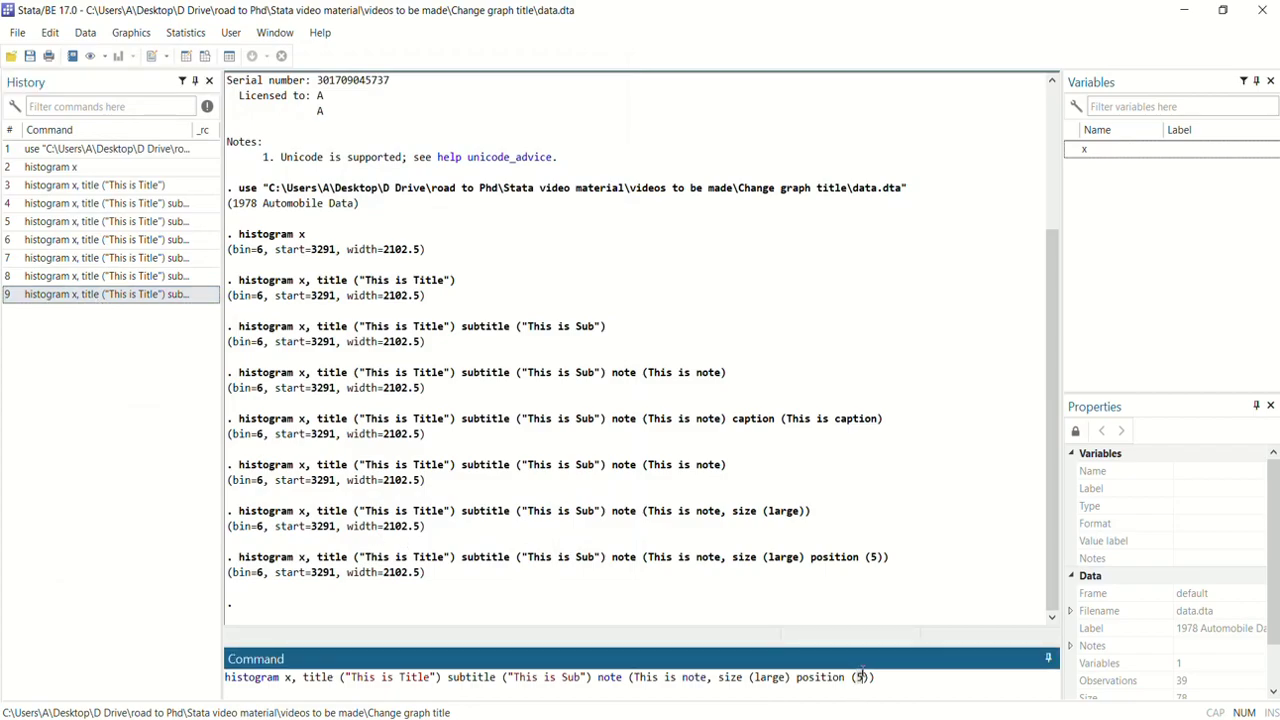
key("BackSpace")
type("3")
key("Return")
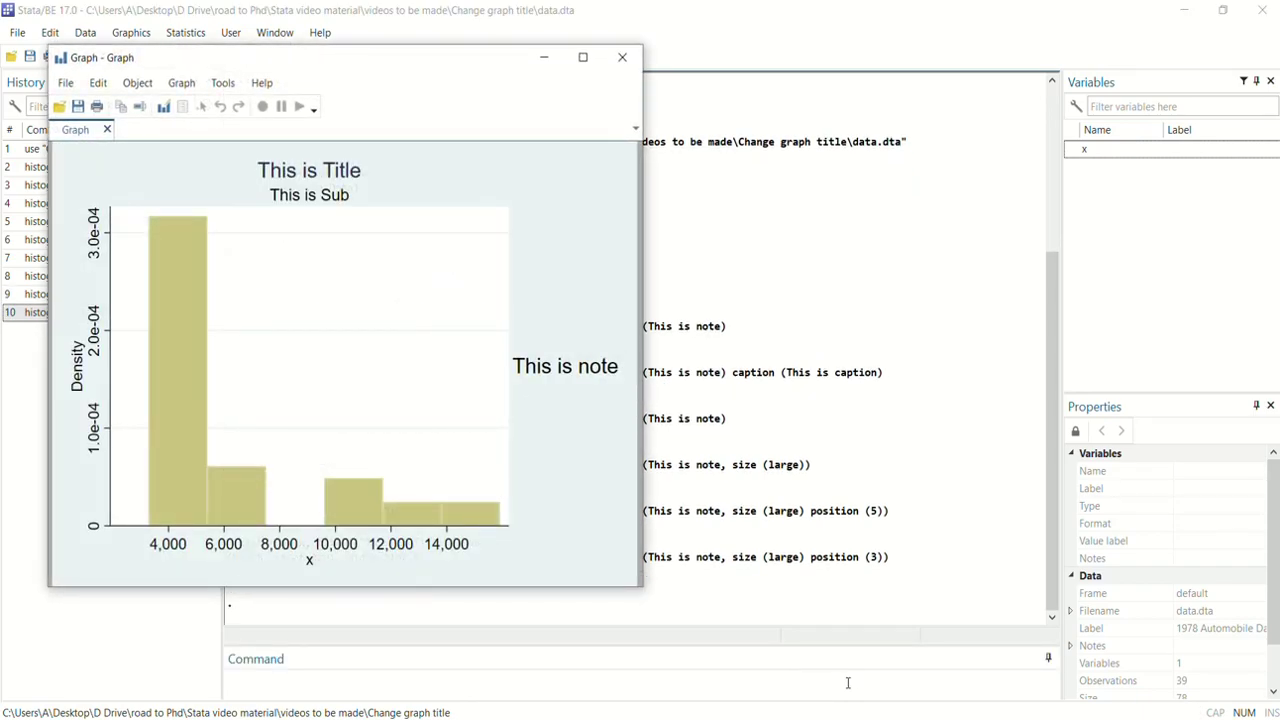
left_click(622, 57)
Set the note's position to 1 in the last histogram command, run it and close the graph window.
left_click(190, 312)
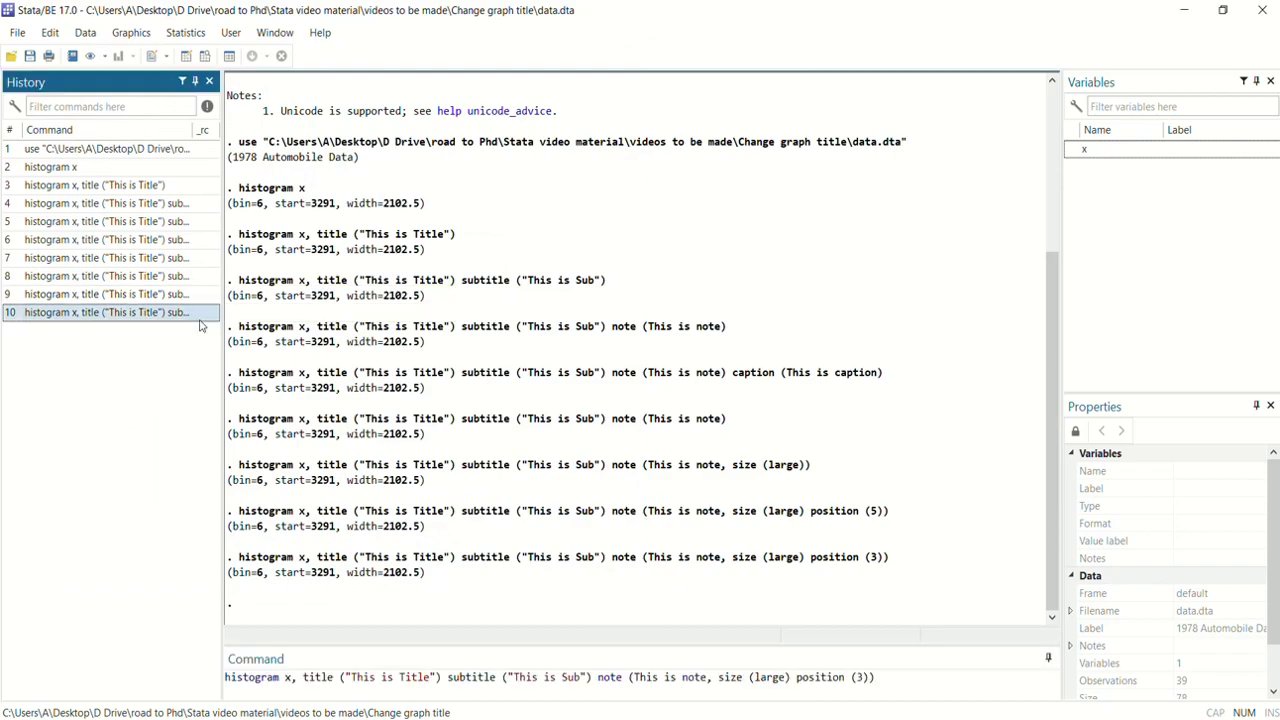
left_click(857, 678)
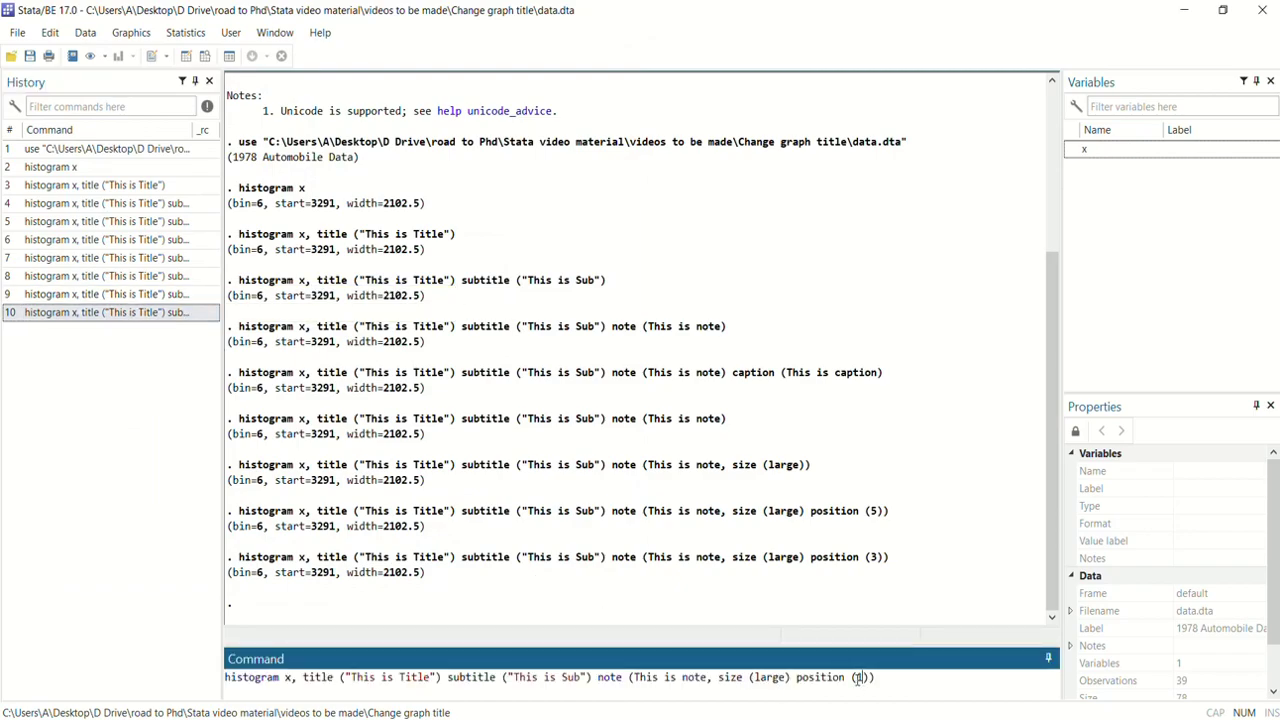
key("Return")
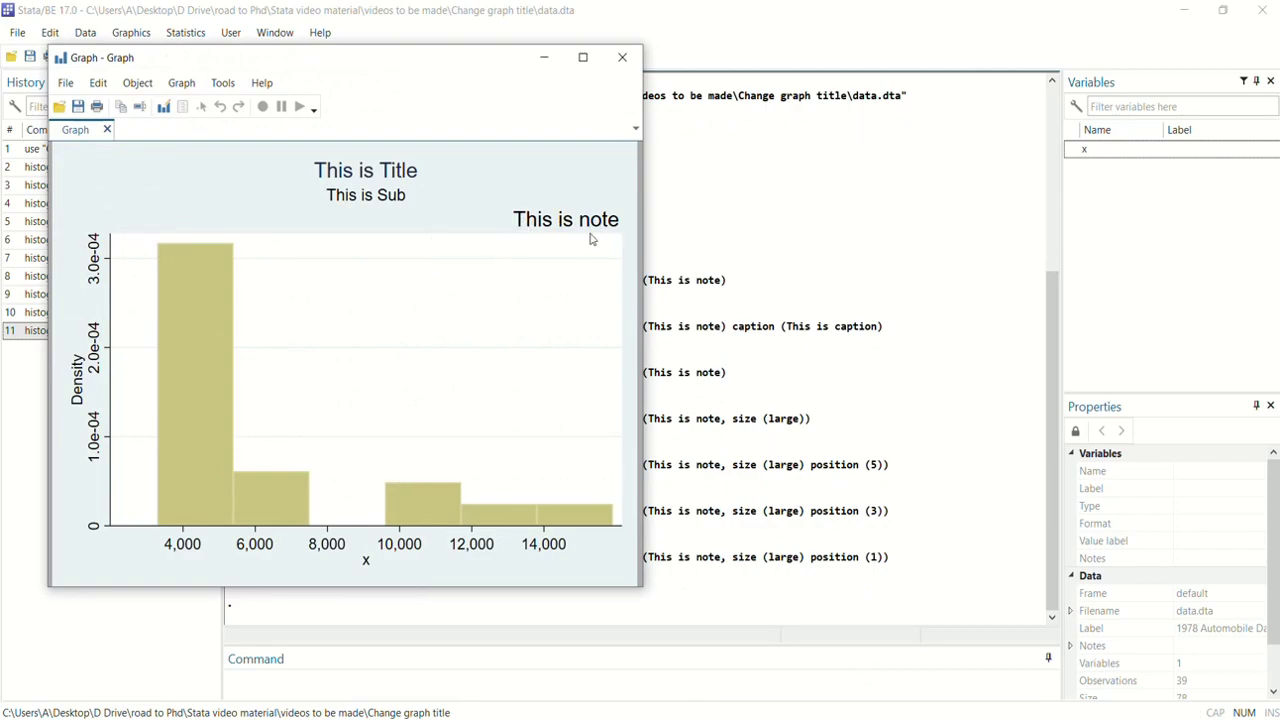
left_click(622, 57)
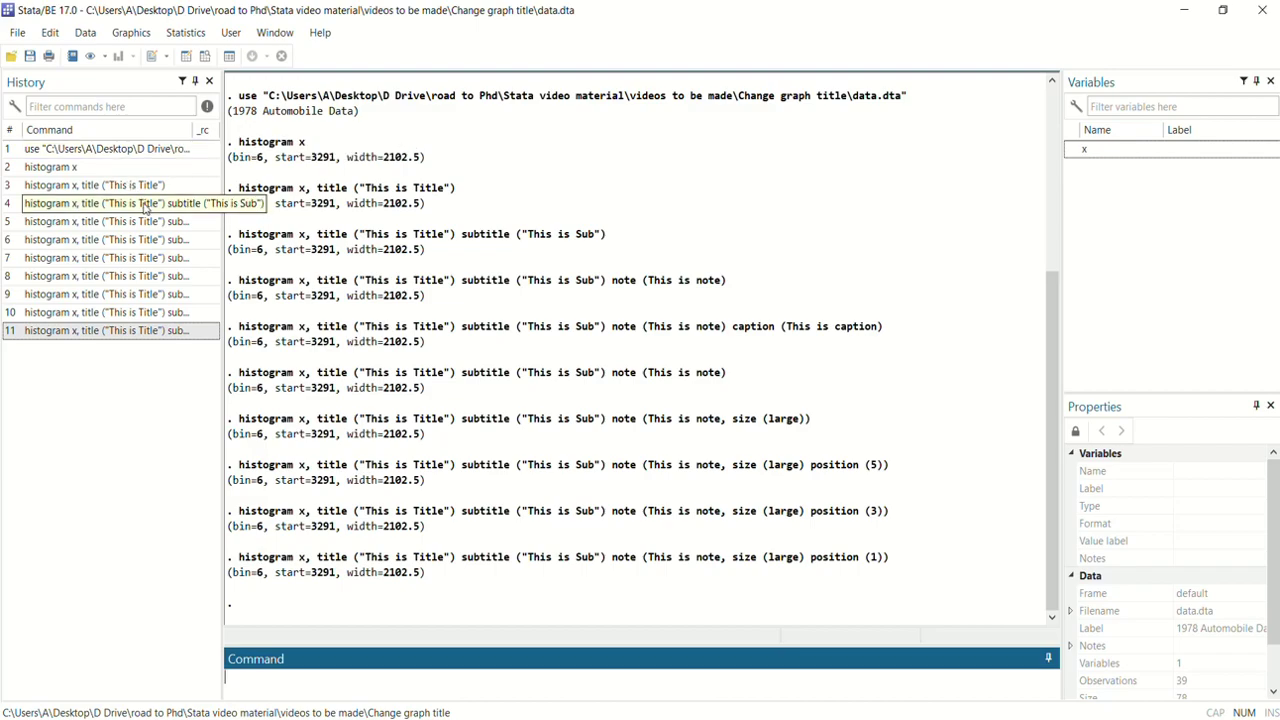
Rerun the earlier histogram command that has only the title "This is Title" and close the graph window.
left_click(136, 188)
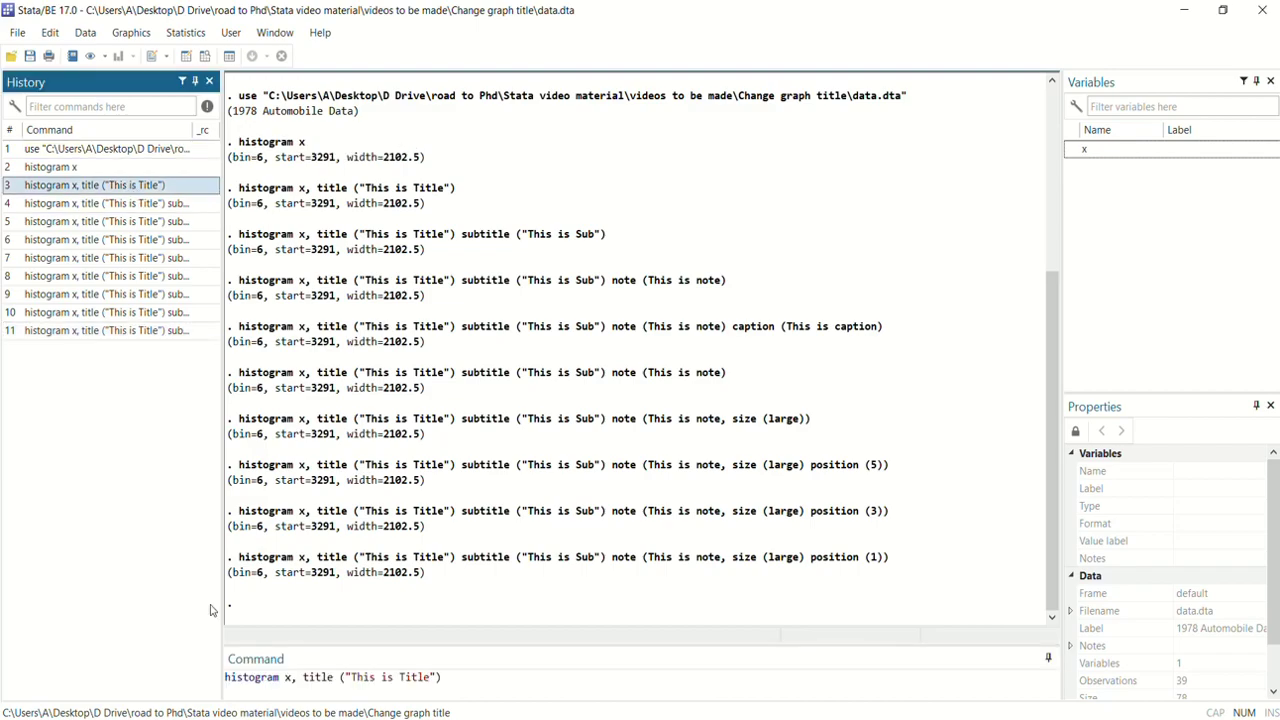
left_click(483, 686)
key("Return")
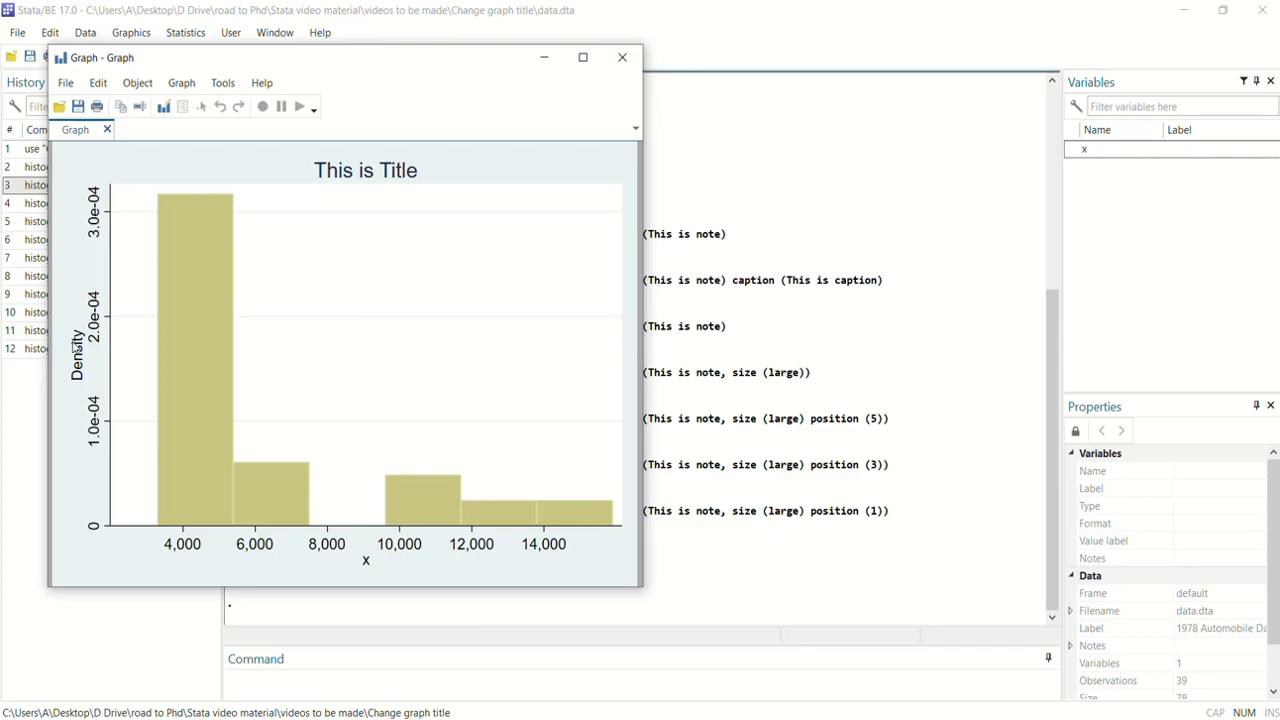
left_click(622, 57)
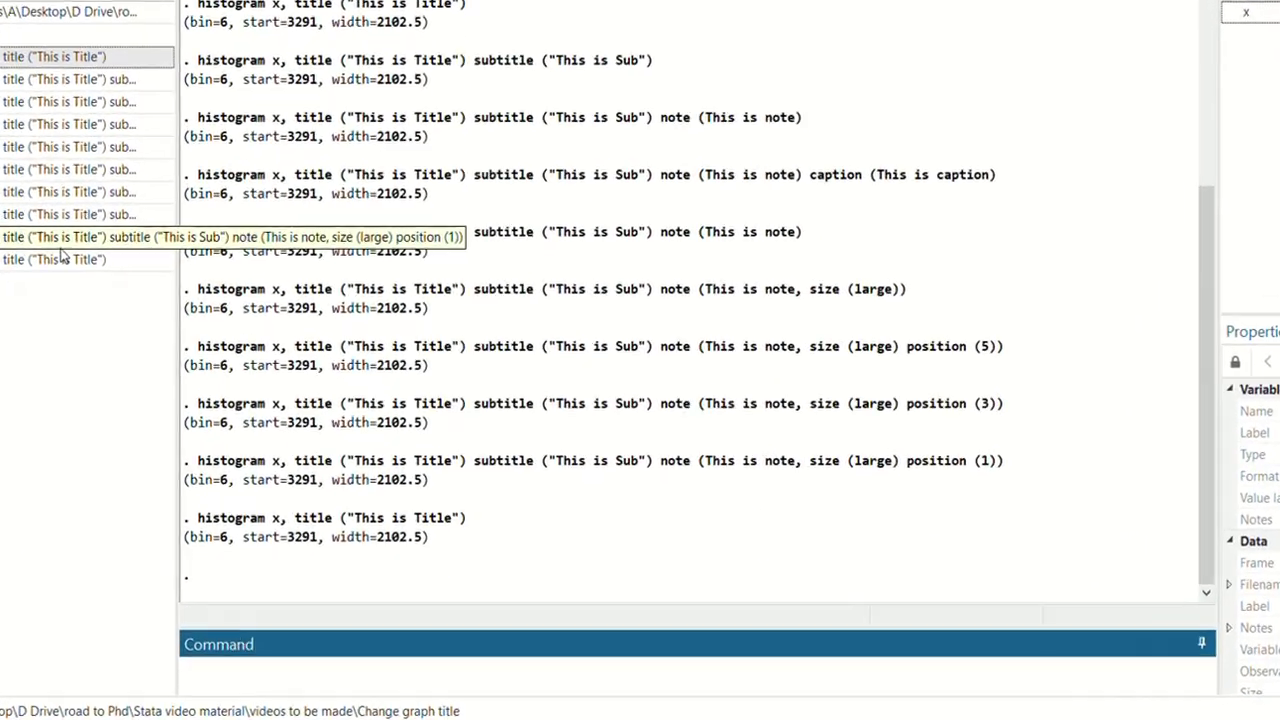
Add xtitle ("This is X axis") to the title-only histogram command, run it and close the graph window.
left_click(62, 258)
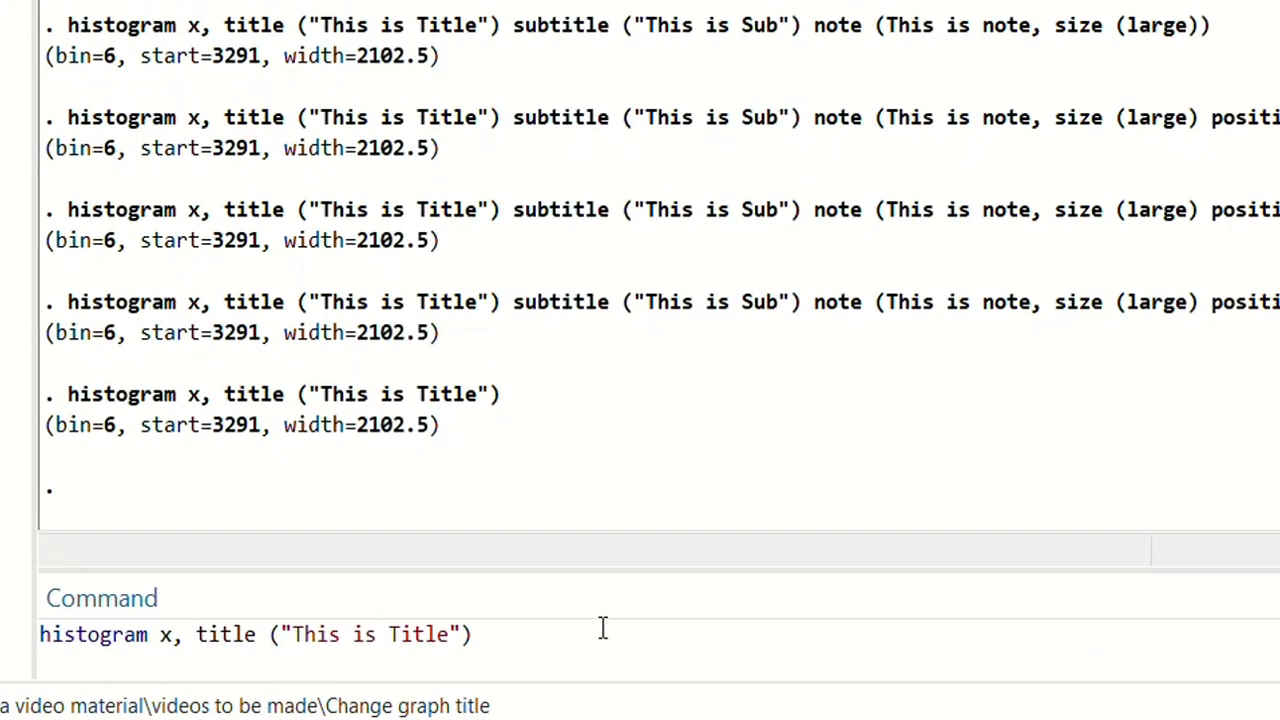
left_click(602, 630)
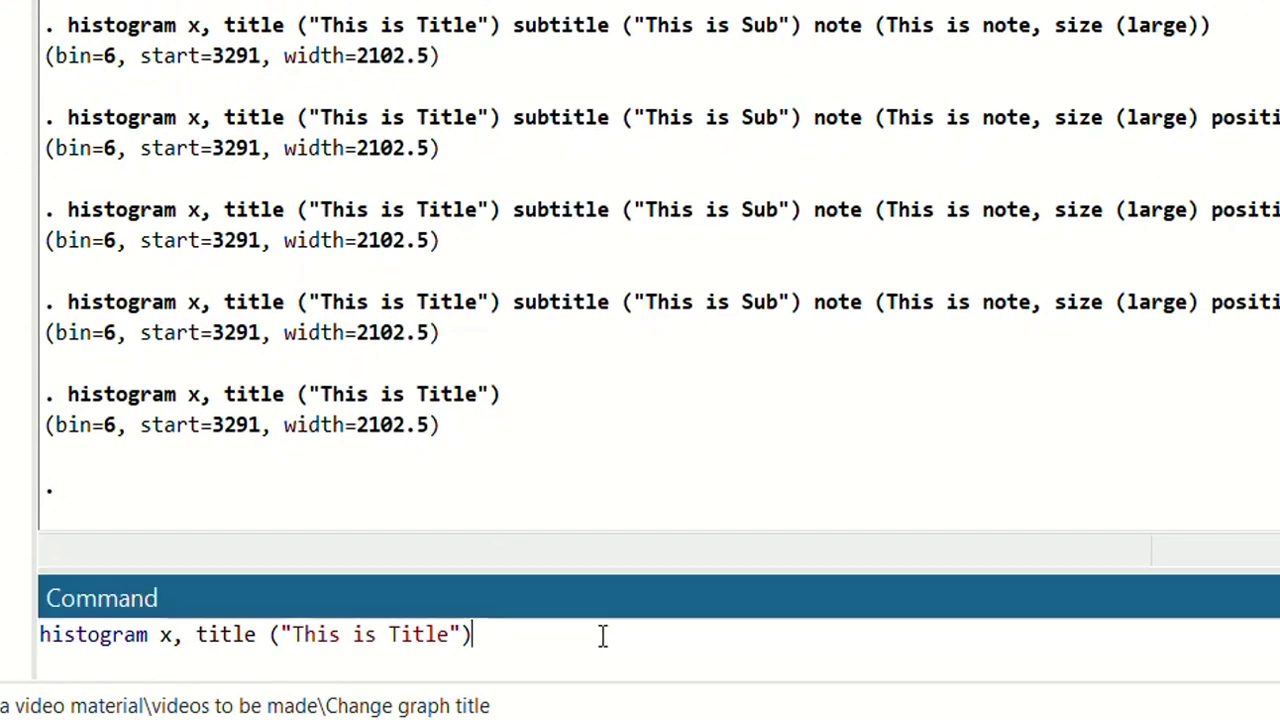
type("xtitle ()")
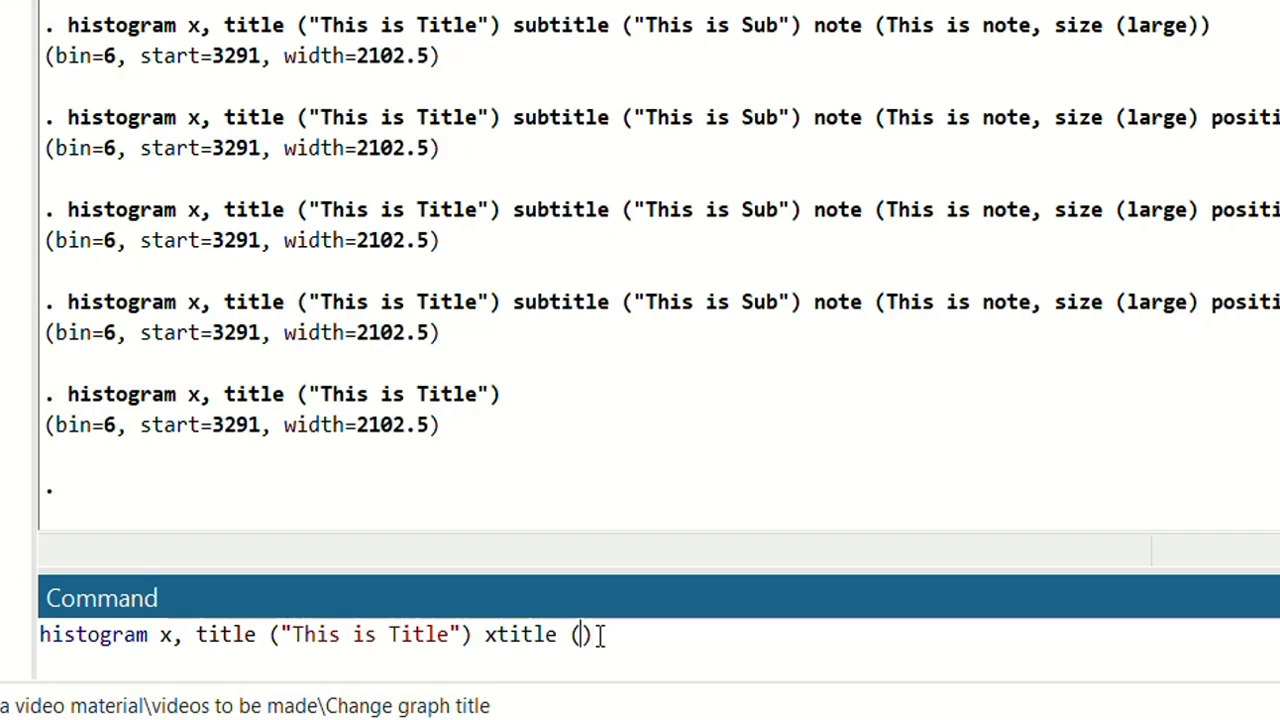
key("Left")
type("\"\"")
key("Left")
type("This is X")
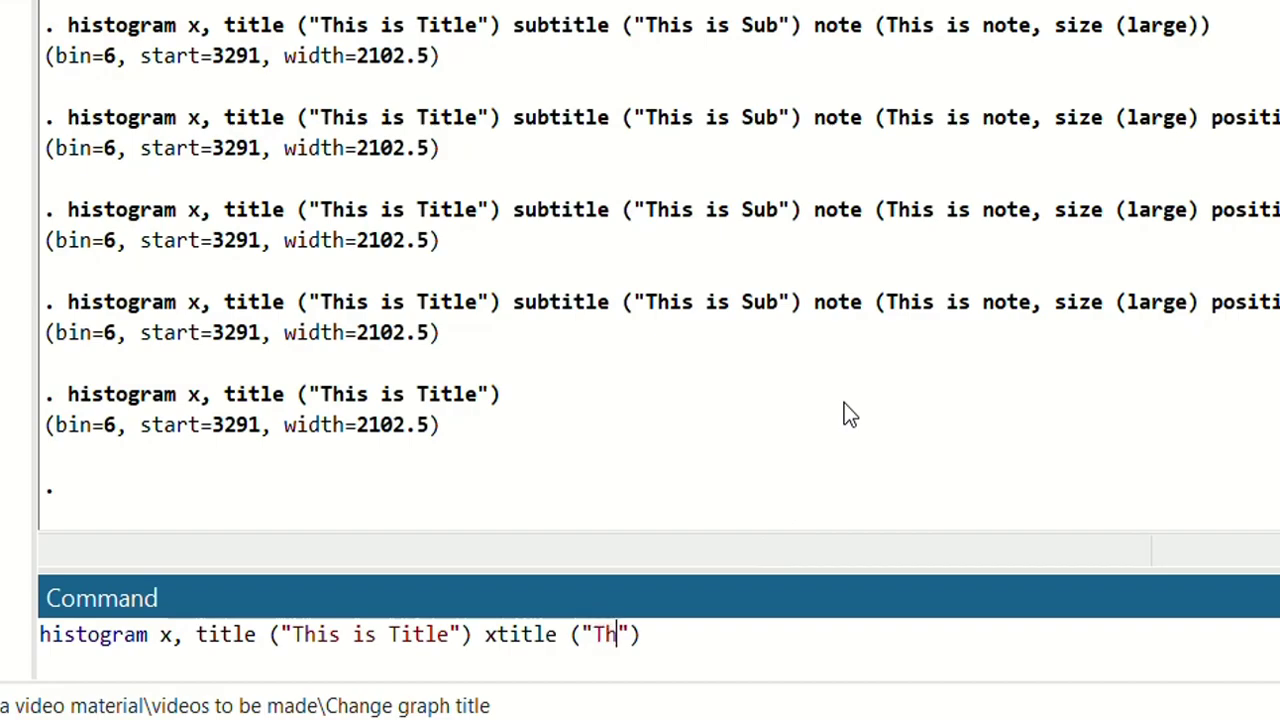
type(" axis")
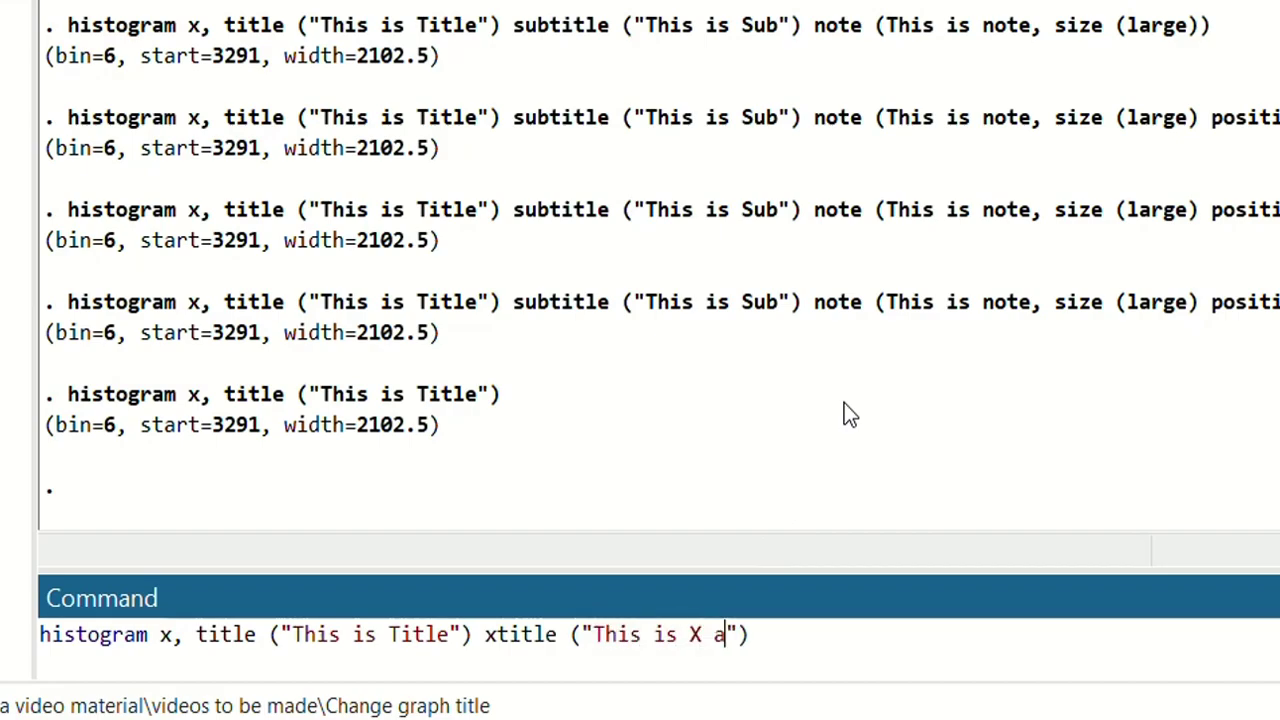
key("Return")
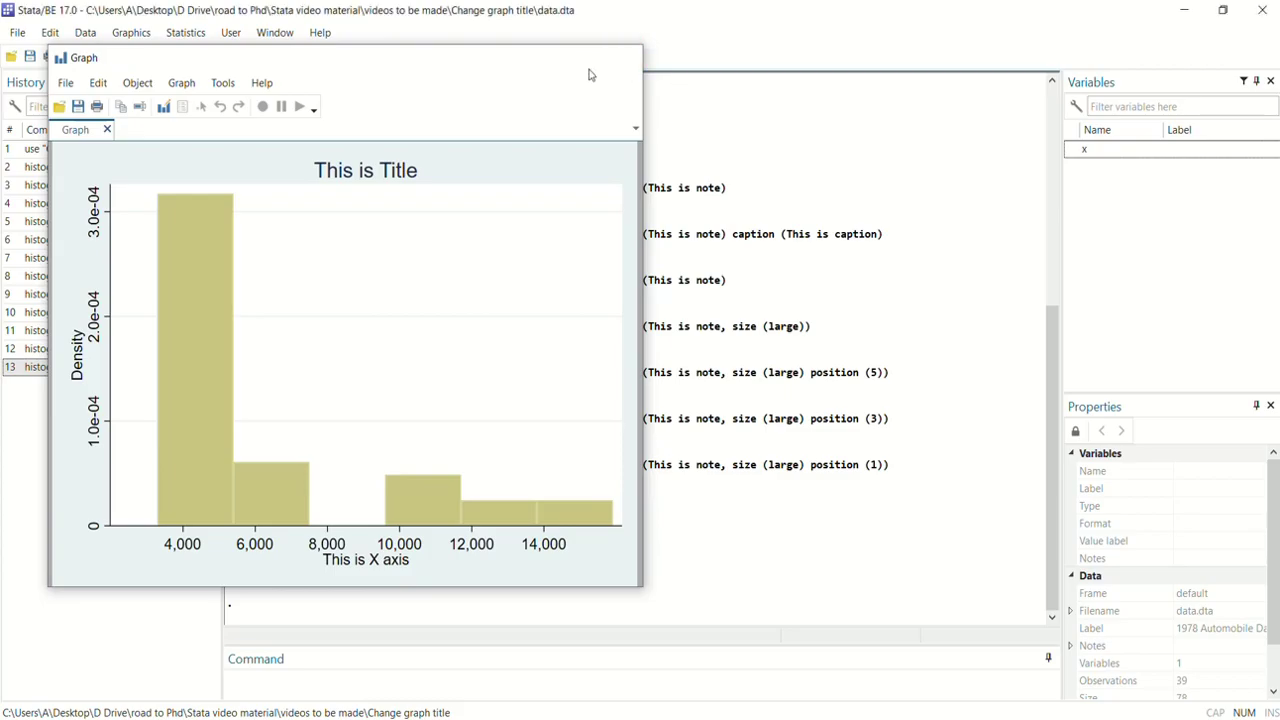
left_click(622, 57)
Extend the histogram command that has title and xtitle with ytitle ("This is Y Axis") and run it.
left_click(107, 374)
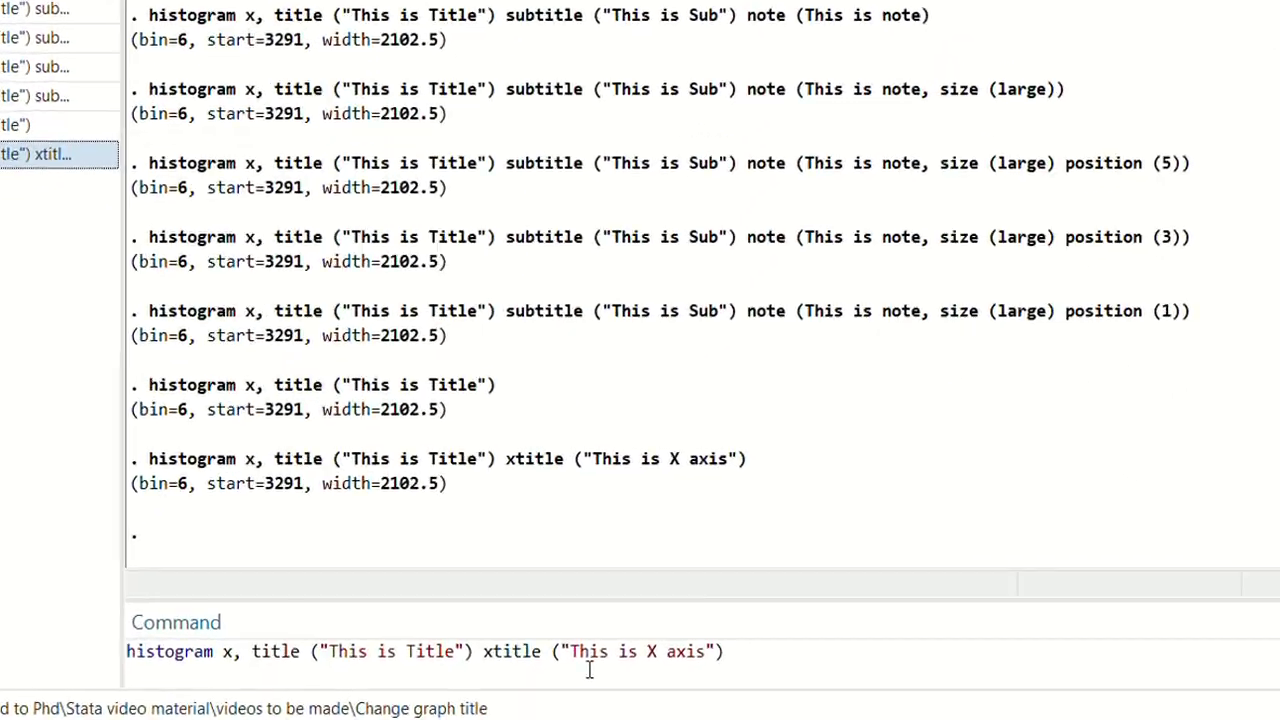
type("y")
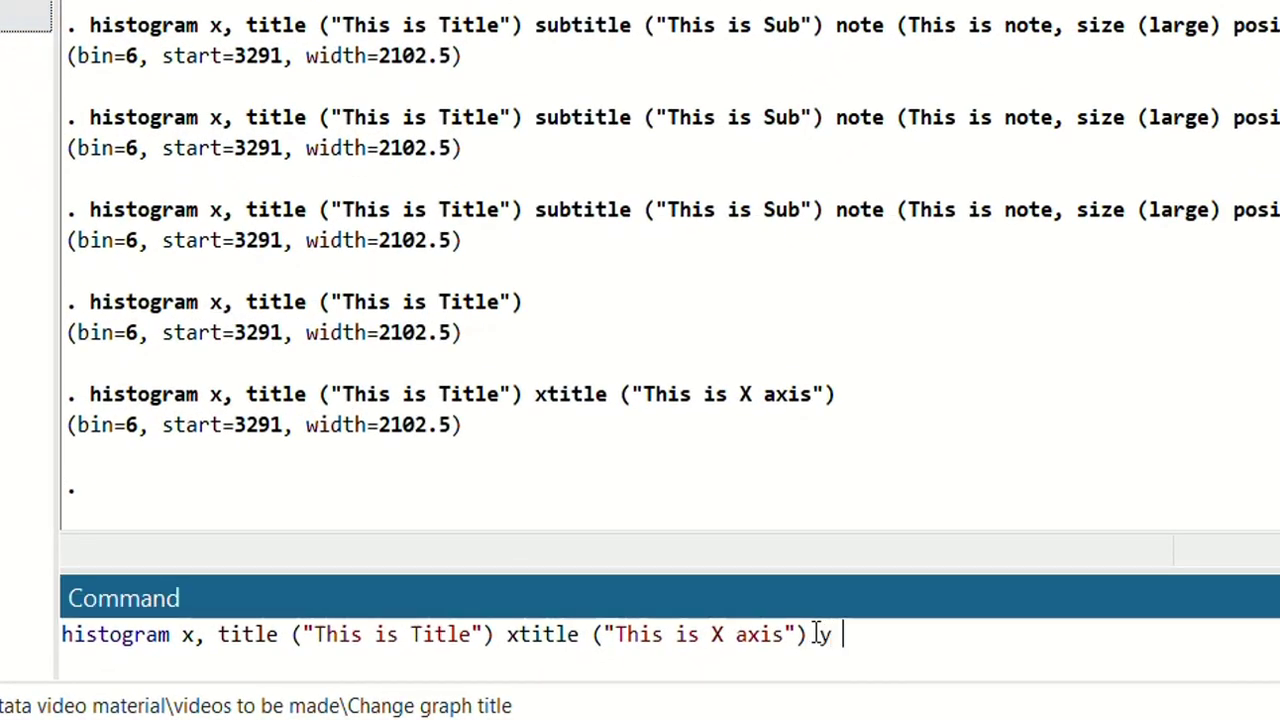
key("BackSpace")
type("ttle")
key("BackSpace")
key("BackSpace")
key("BackSpace")
type("itle ")
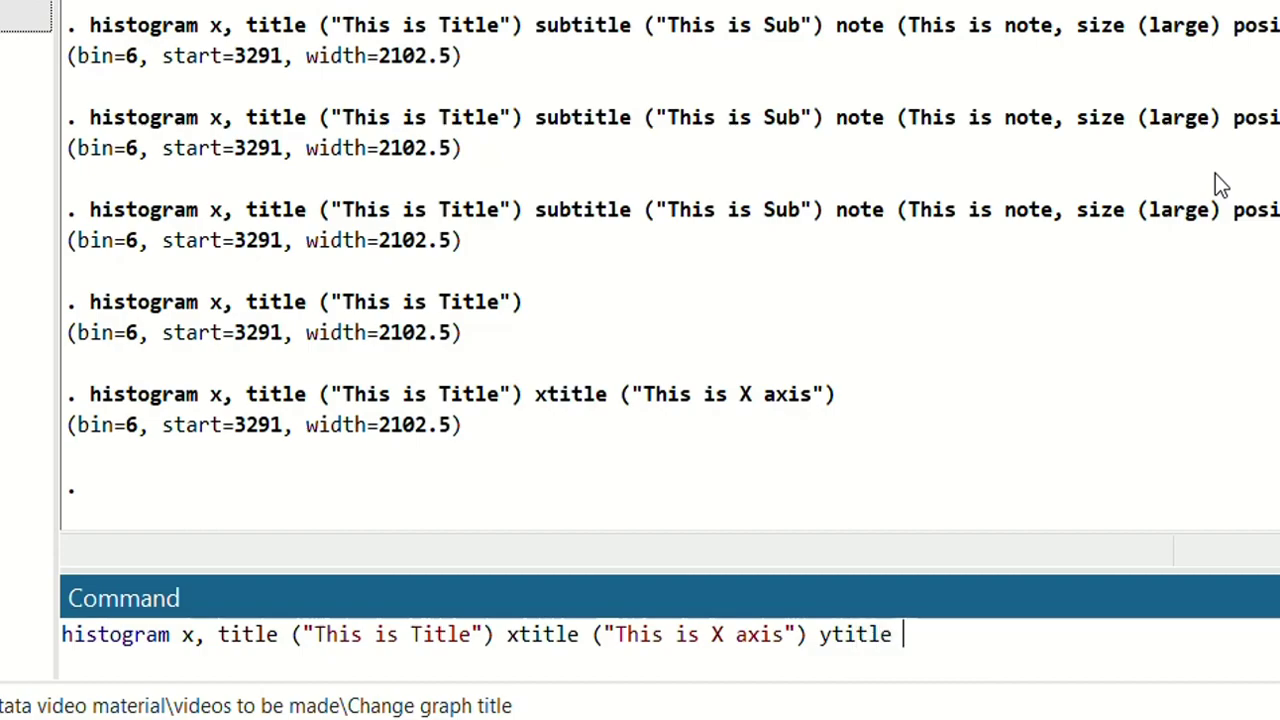
type("()")
key("Left")
type("\"\"")
key("Left")
type("This is Y")
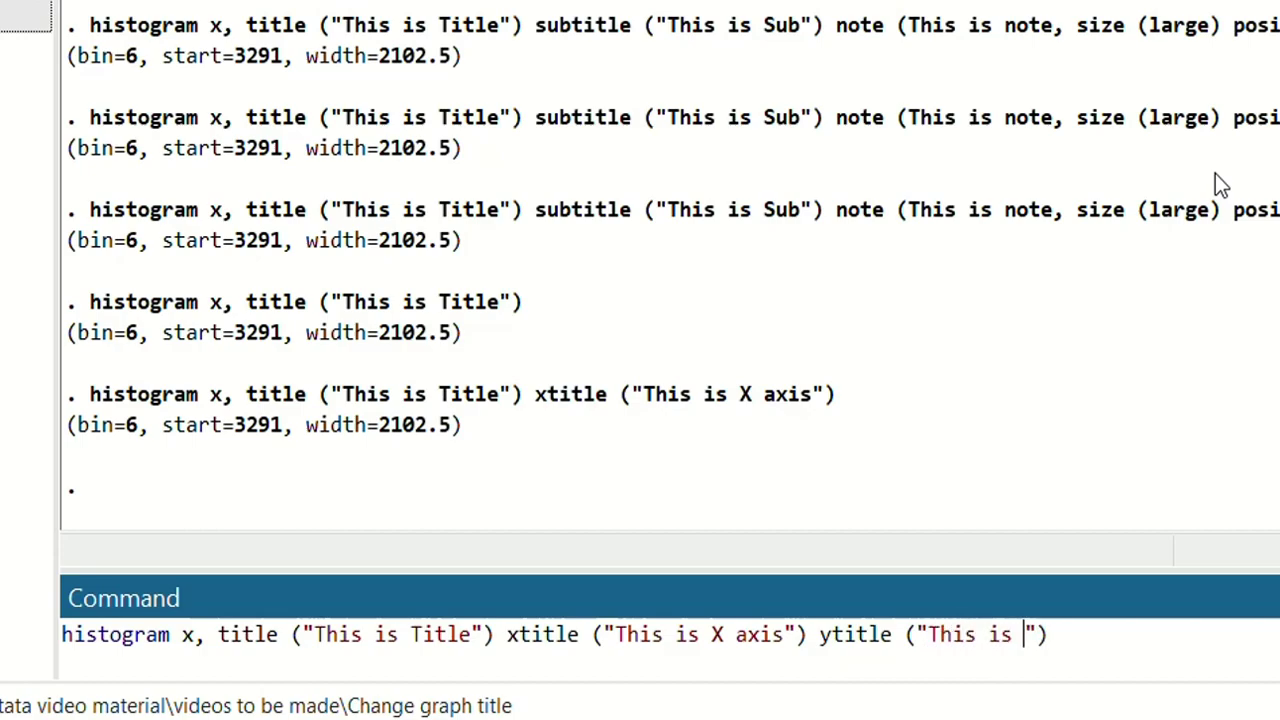
type(" Axis")
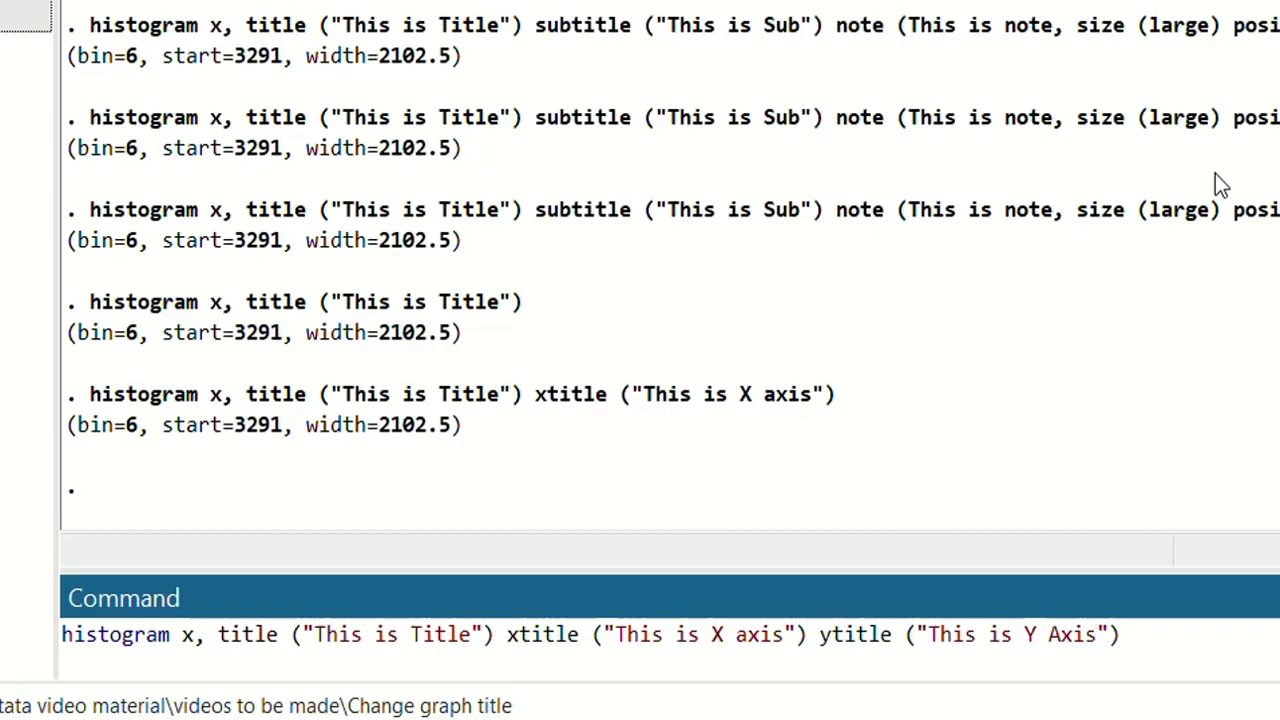
key("Return")
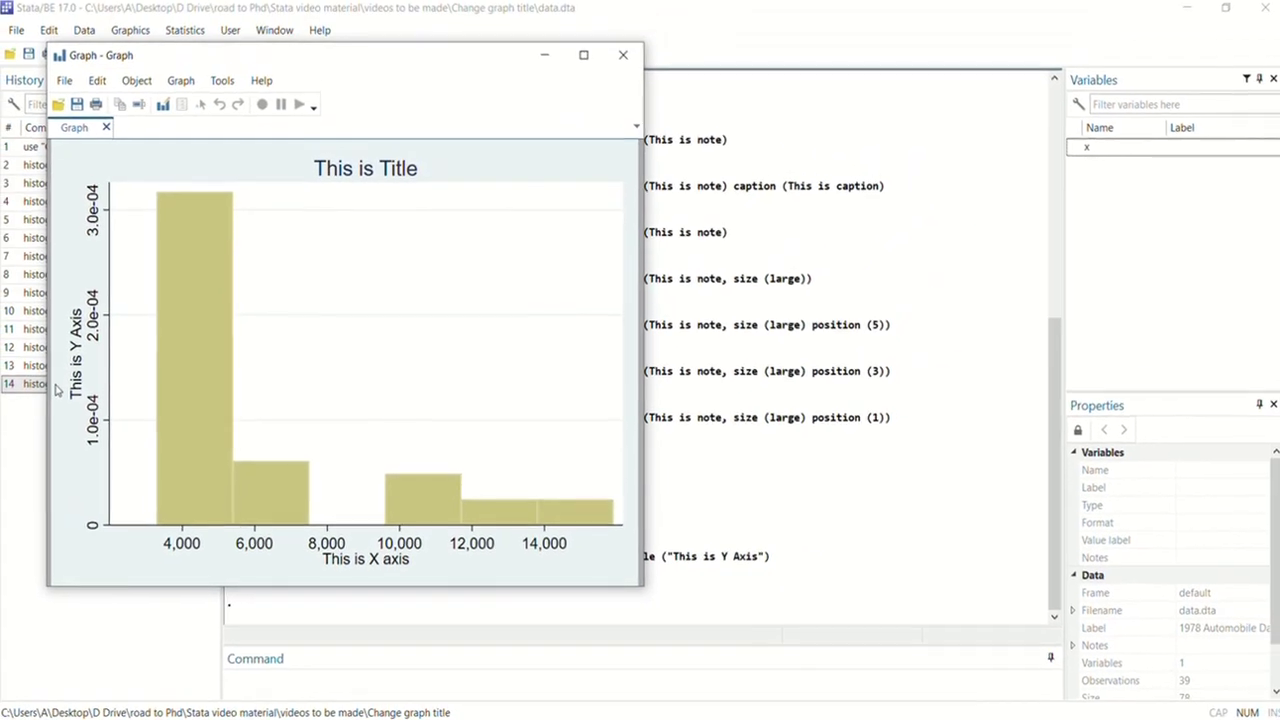
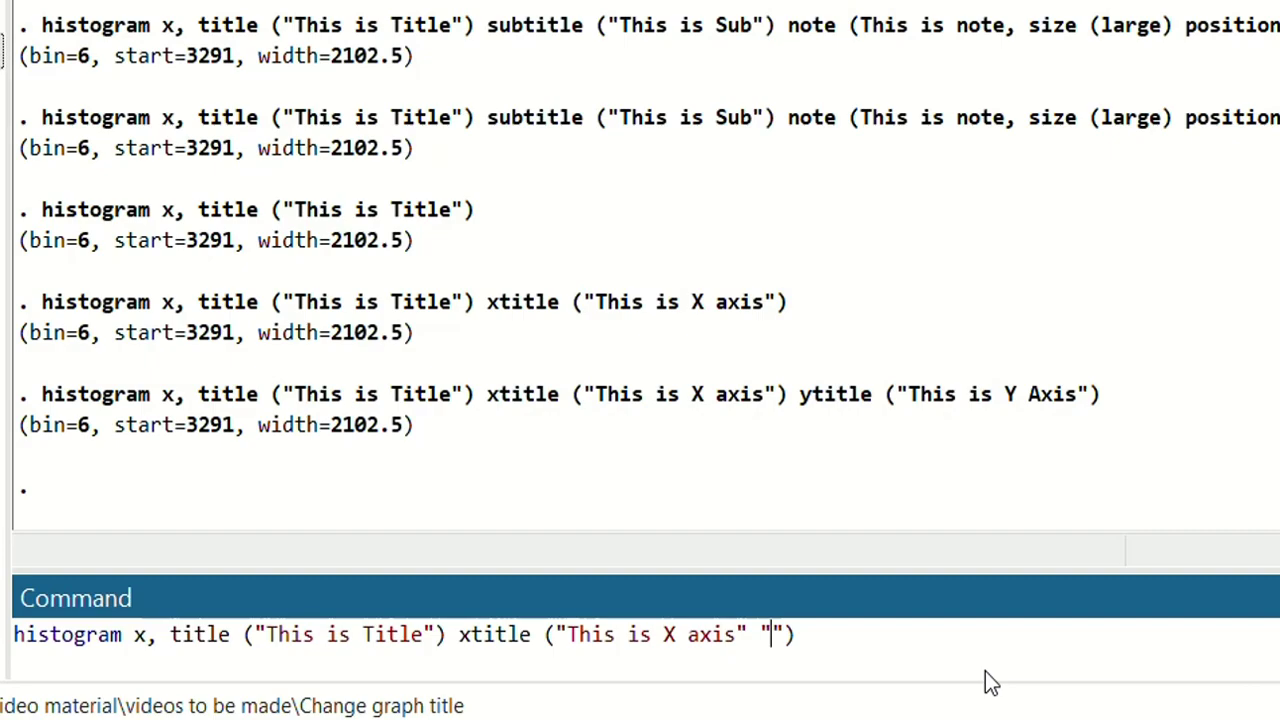
Enter "This is 2nd" as a second line of the xtitle in the histogram command without ytitle, and run it.
type("T$hi")
key("BackSpace")
key("BackSpace")
key("BackSpace")
type("his is ")
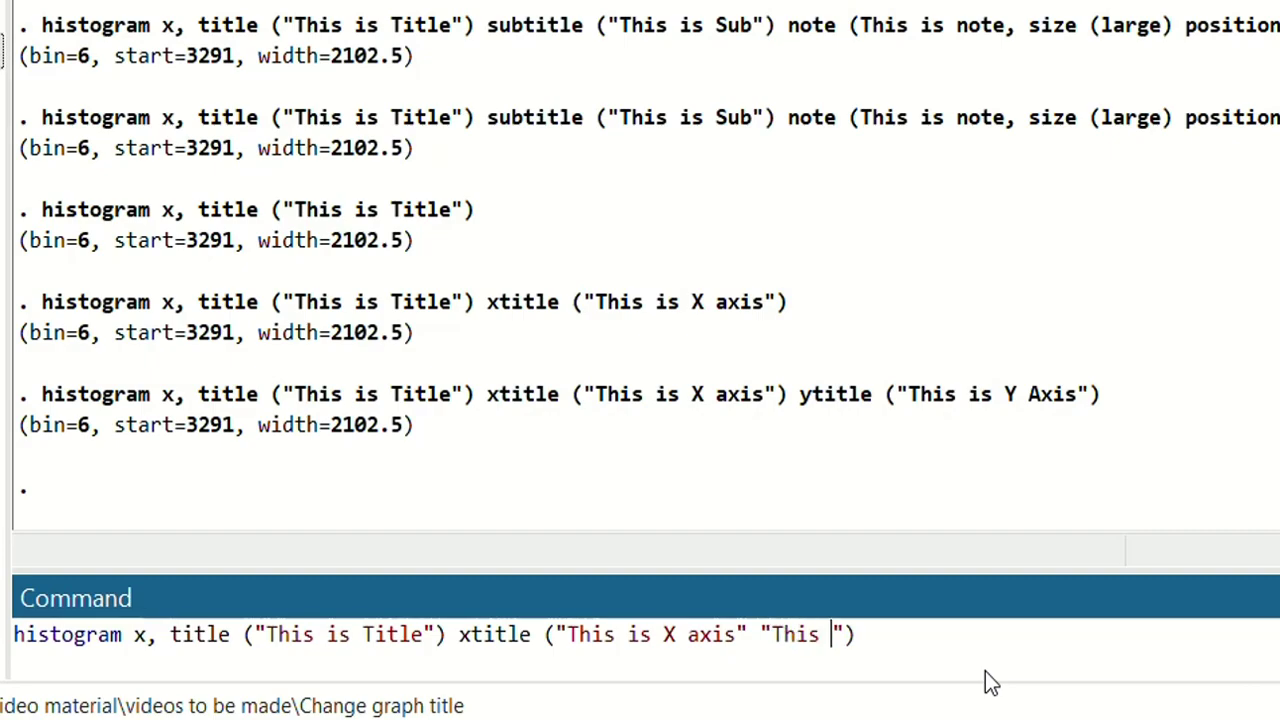
type("2nd")
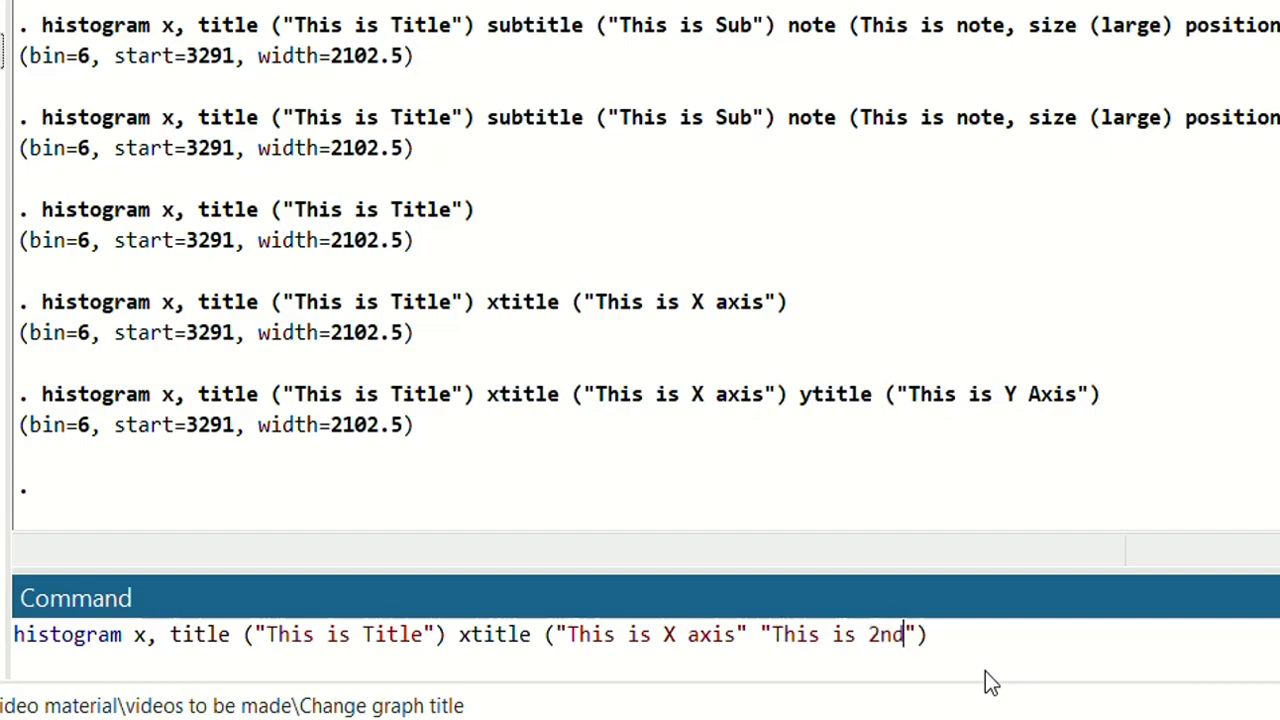
key("Return")
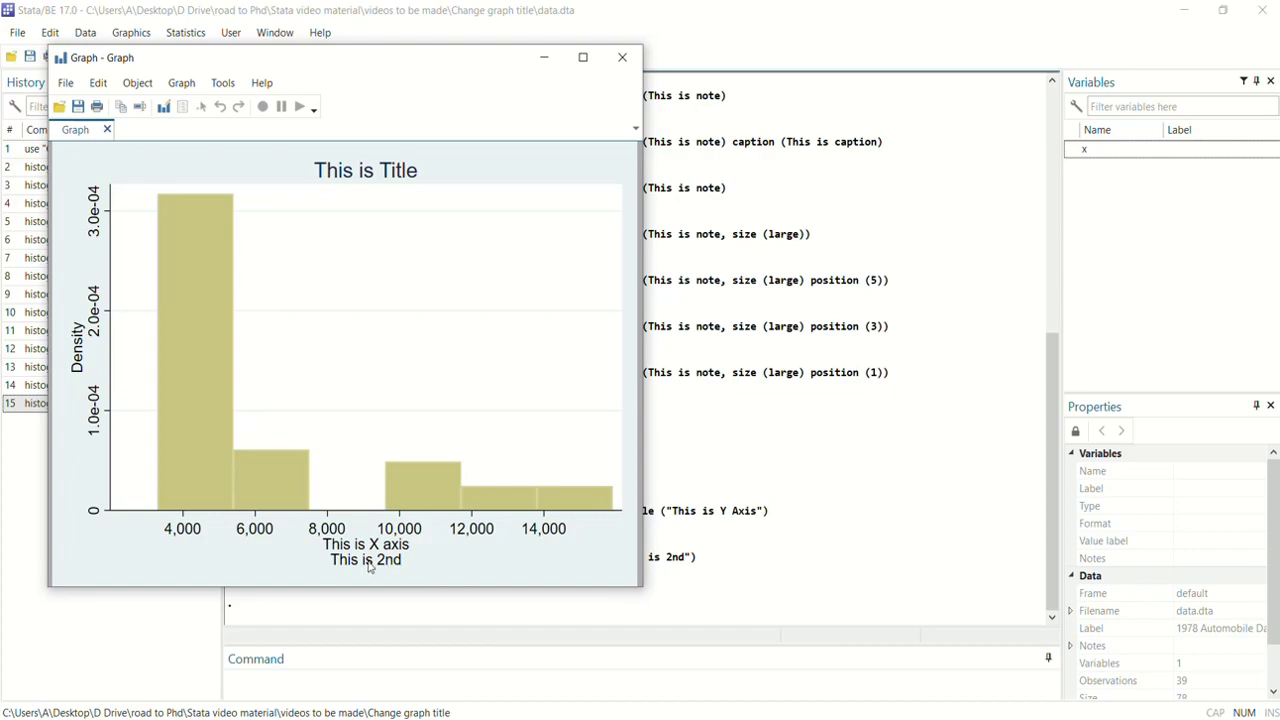
Close the graph window, add "This is 3rd" as a third line of the xtitle in the last histogram command, and run it.
left_click(622, 57)
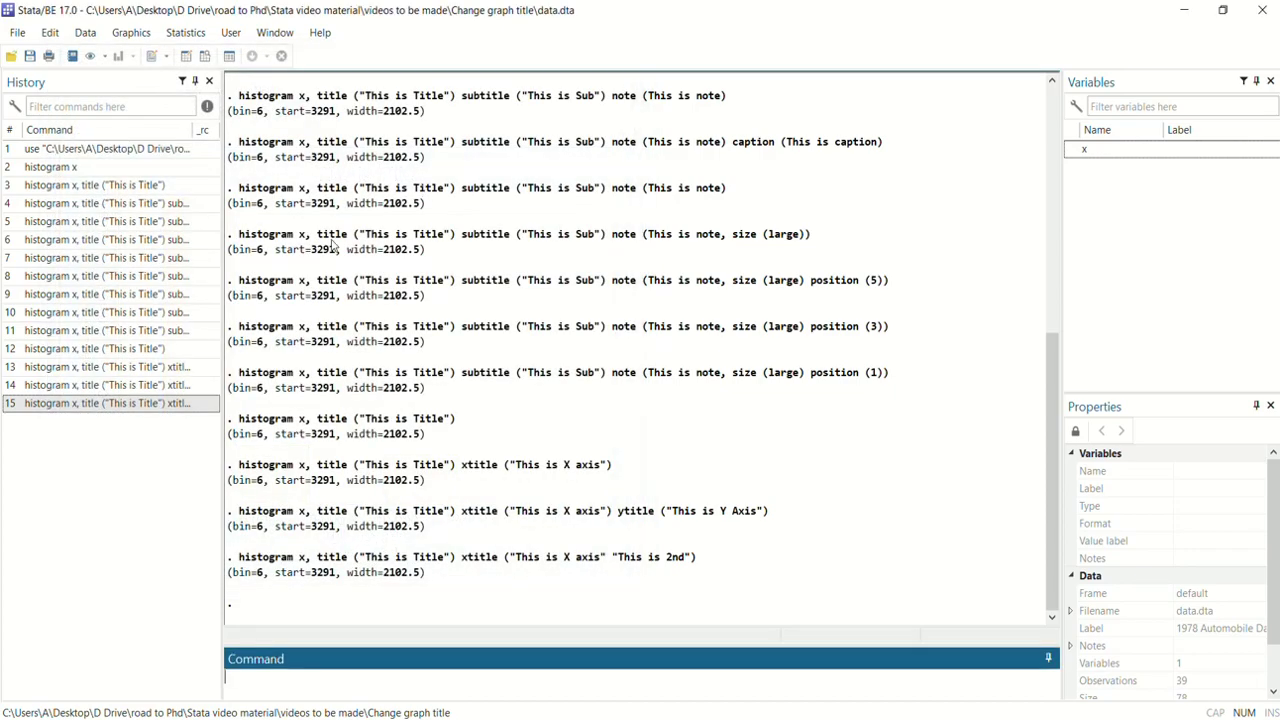
left_click(208, 405)
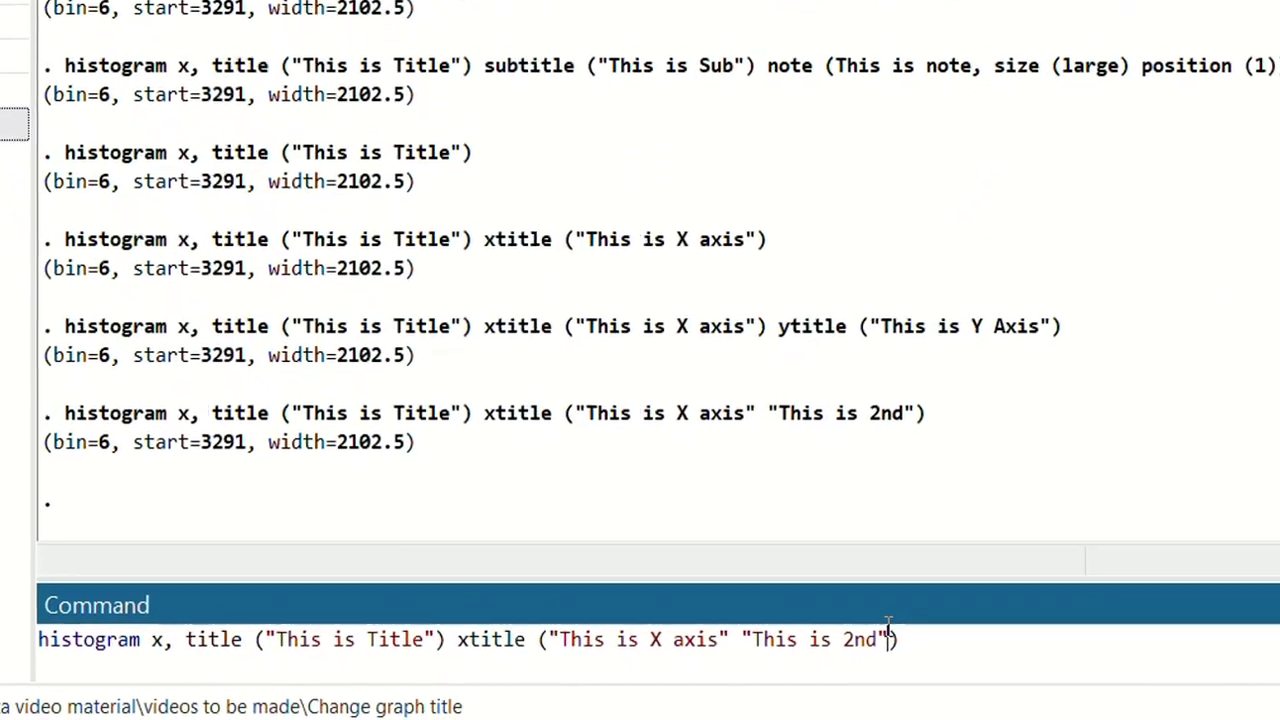
type("\"\"")
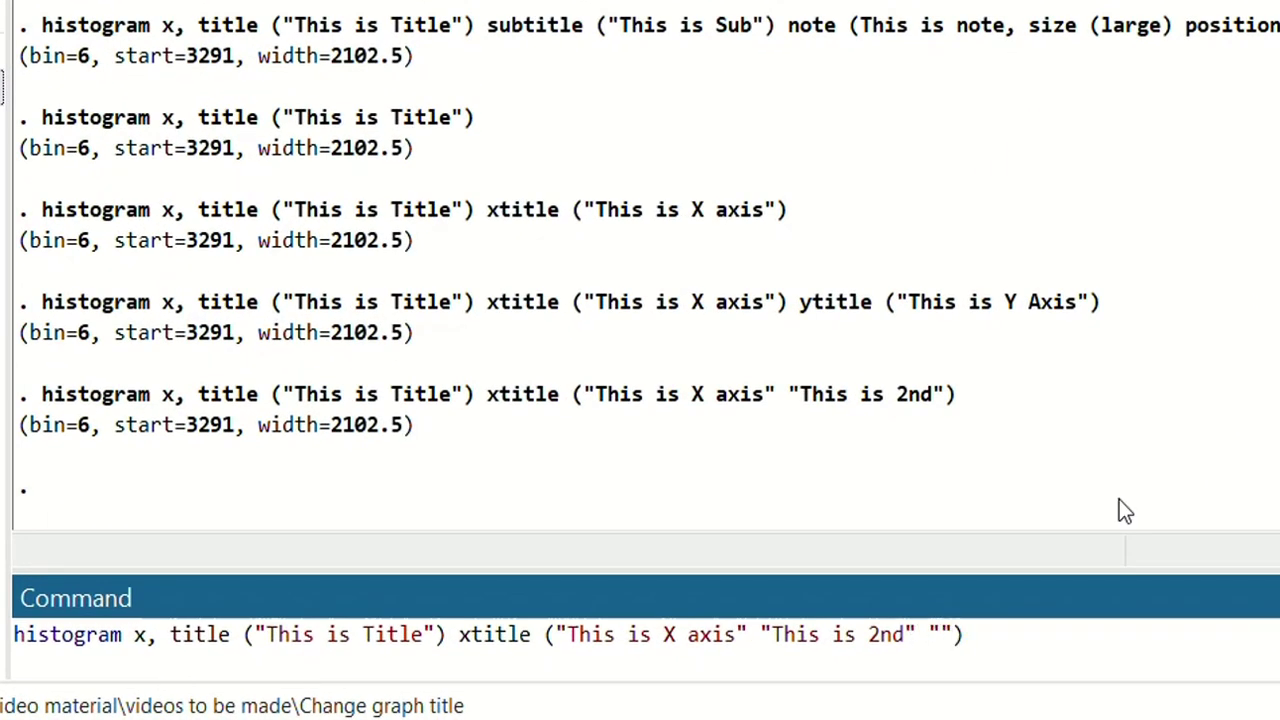
key("Left")
type("This is")
type(" 3rd")
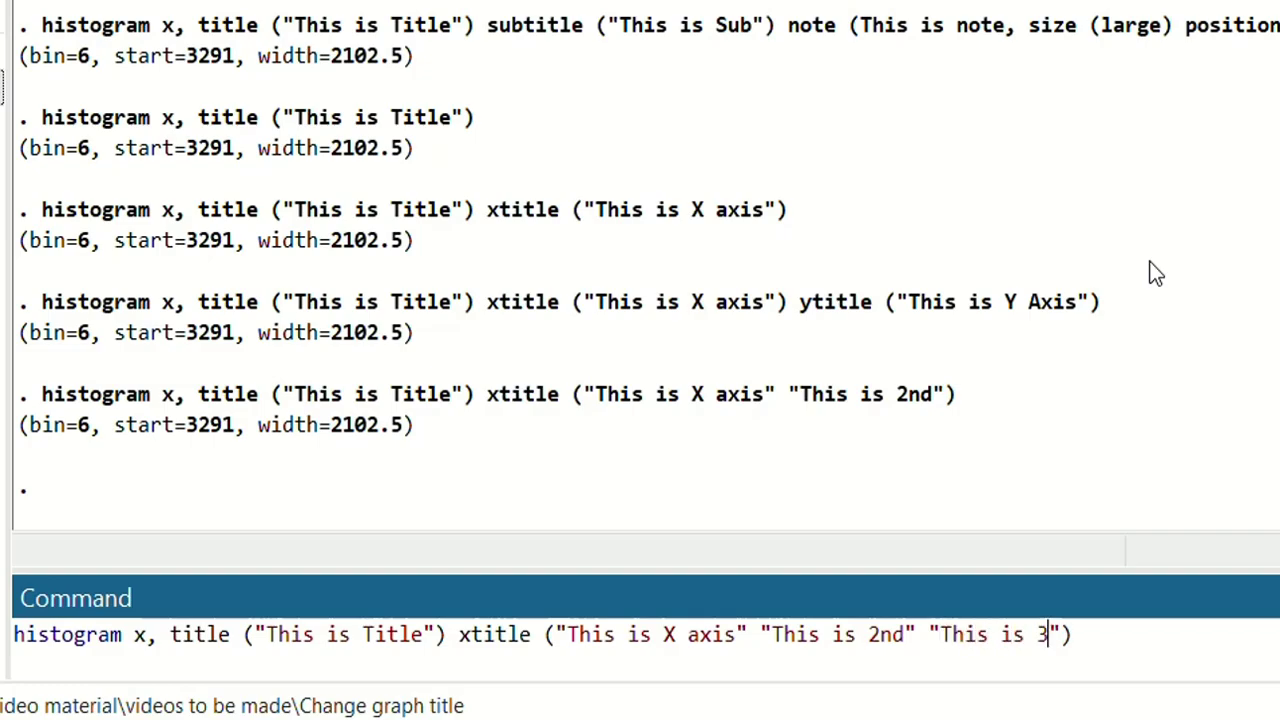
key("Return")
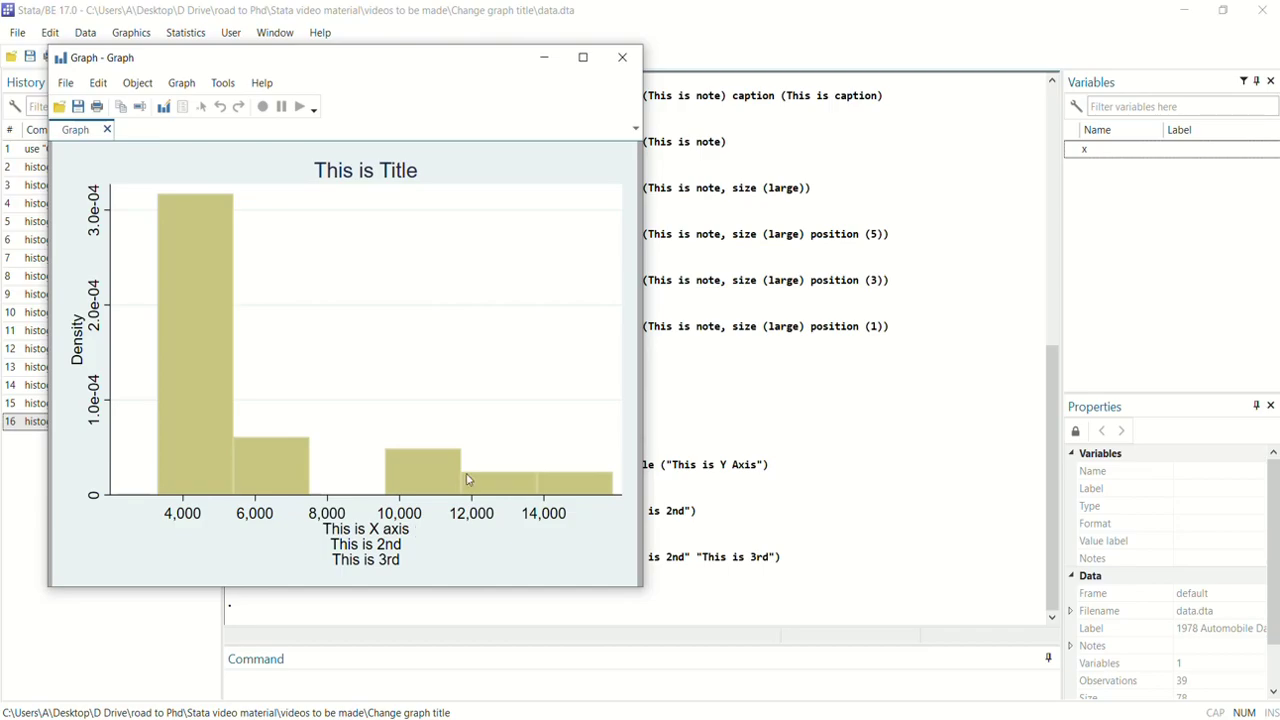
Close the graph window, add the option linegap (2) to the three-line xtitle in the last histogram command, and run it.
left_click(622, 57)
left_click(125, 421)
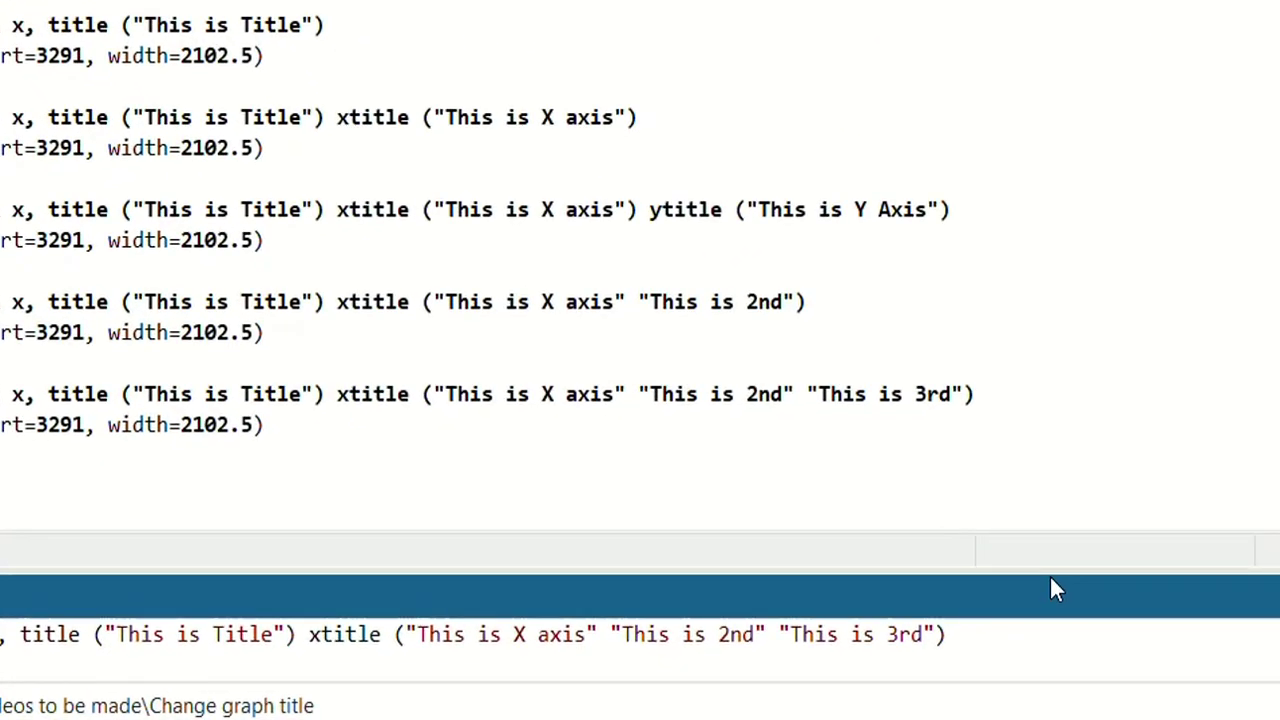
type(", linegap ")
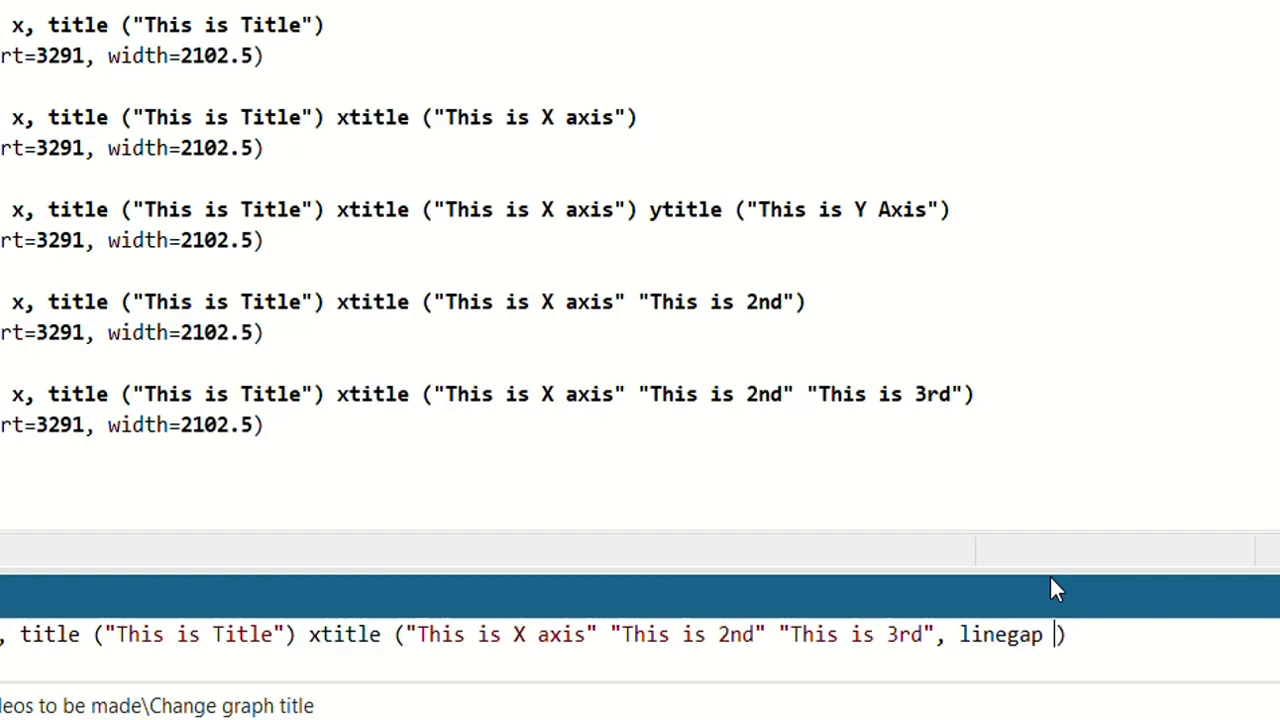
type("()")
key("Left")
type("2")
key("Return")
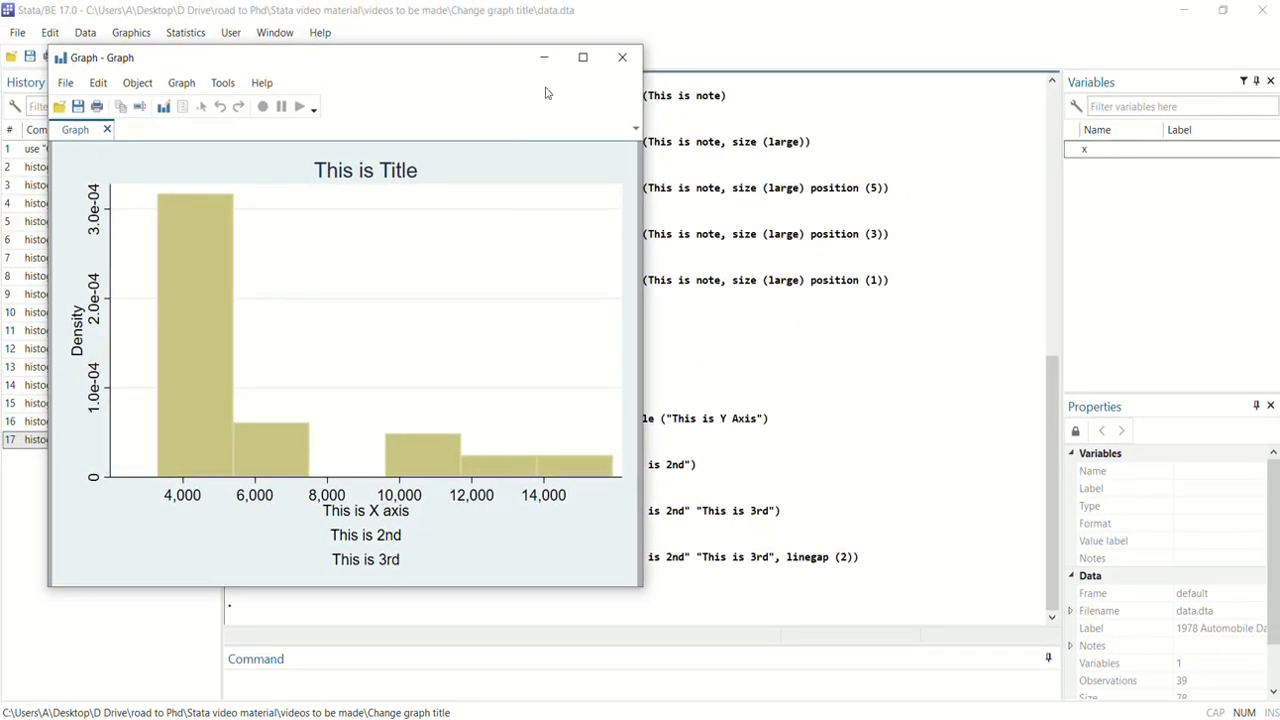
Close the graph window, set the xtitle's linegap to 3 in the last histogram command, and run it.
left_click(622, 57)
left_click(190, 440)
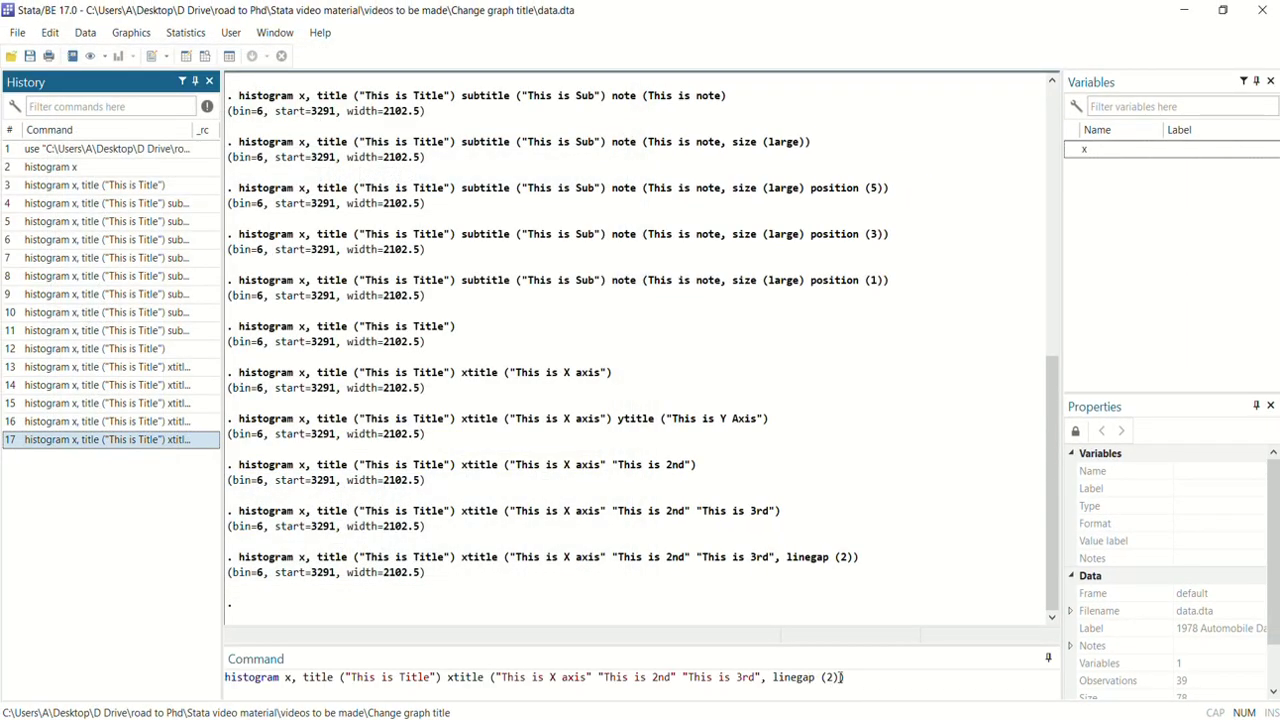
left_click(829, 677)
type("3")
key("Delete")
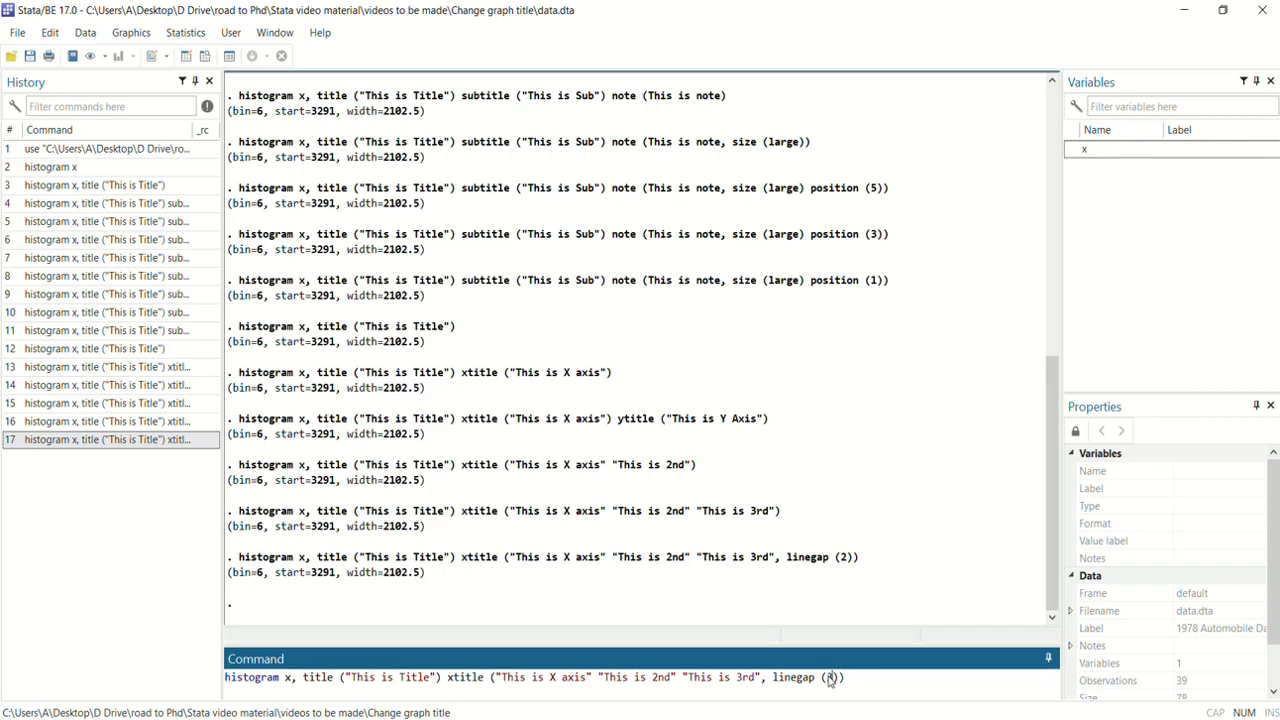
key("Return")
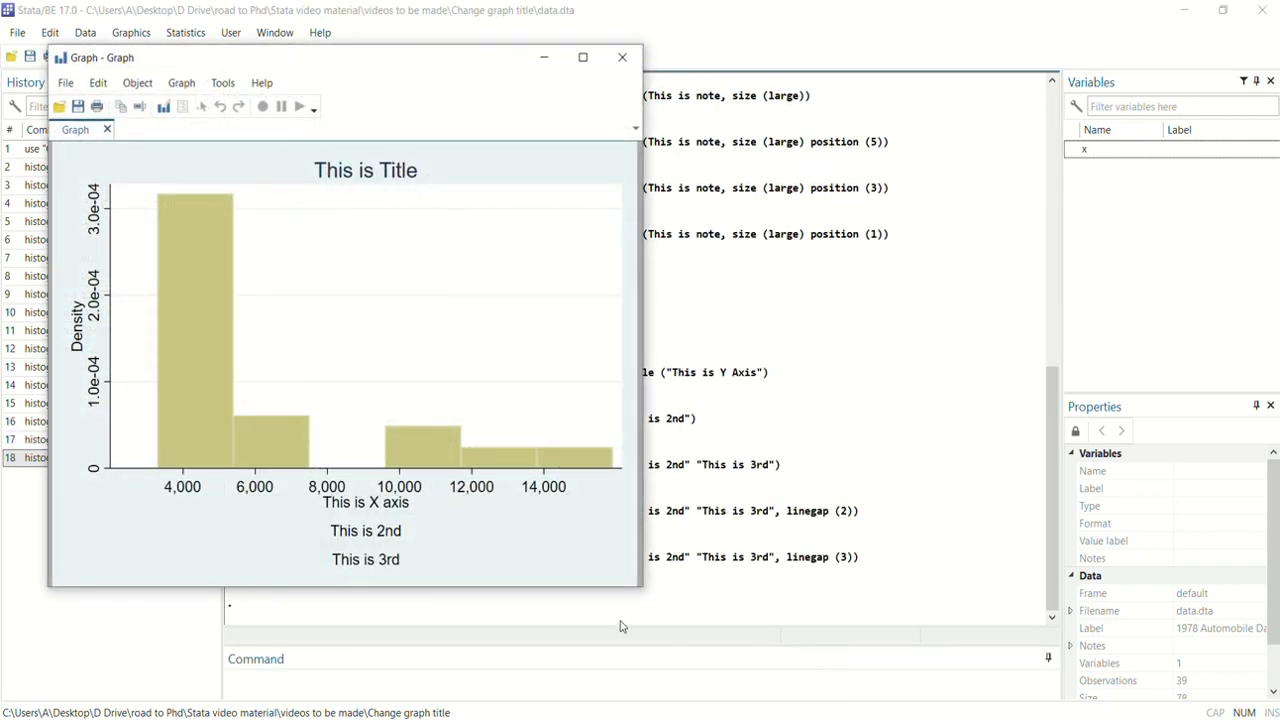